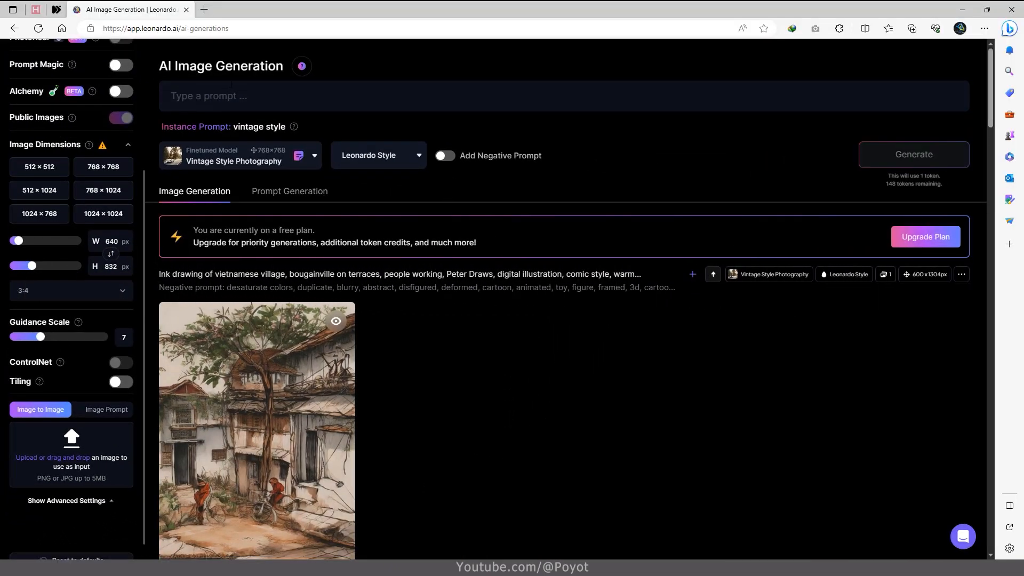
Enter the prompt "witch" and choose DreamShaper v7 from the platform models as the finetuned model.
{"action": "left_click", "coordinate": [249, 102]}
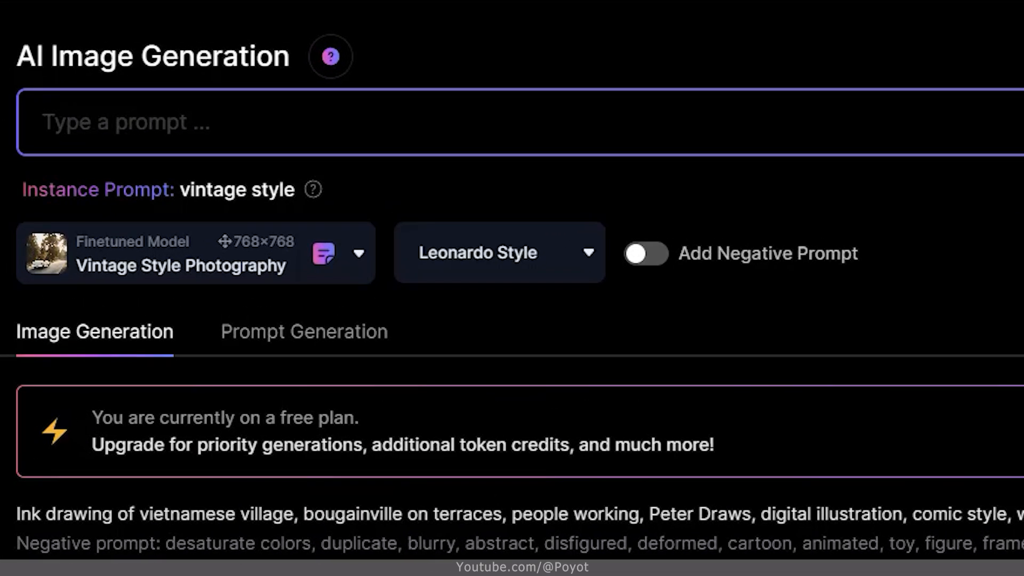
{"action": "type", "text": "witch"}
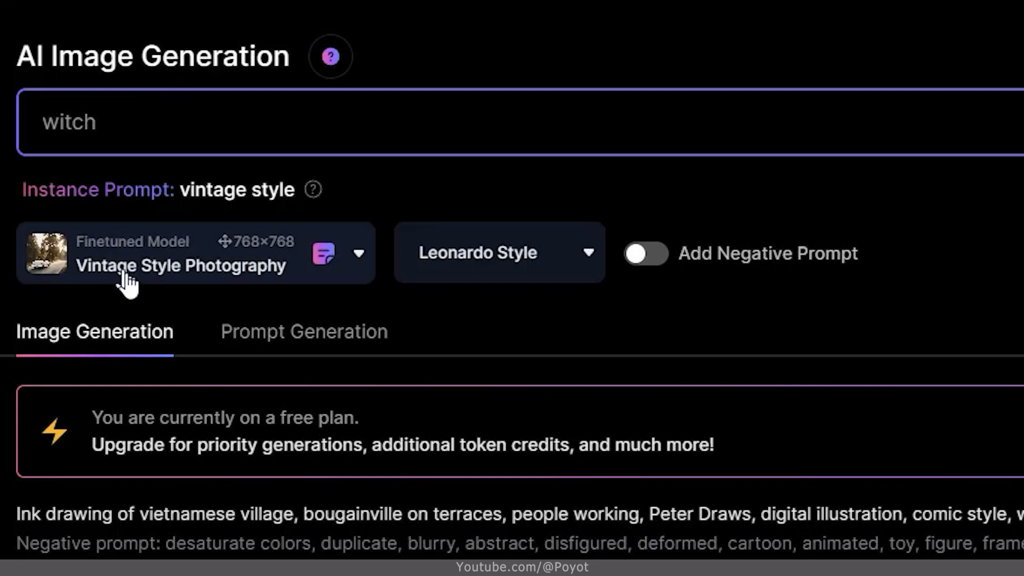
{"action": "left_click", "coordinate": [178, 267]}
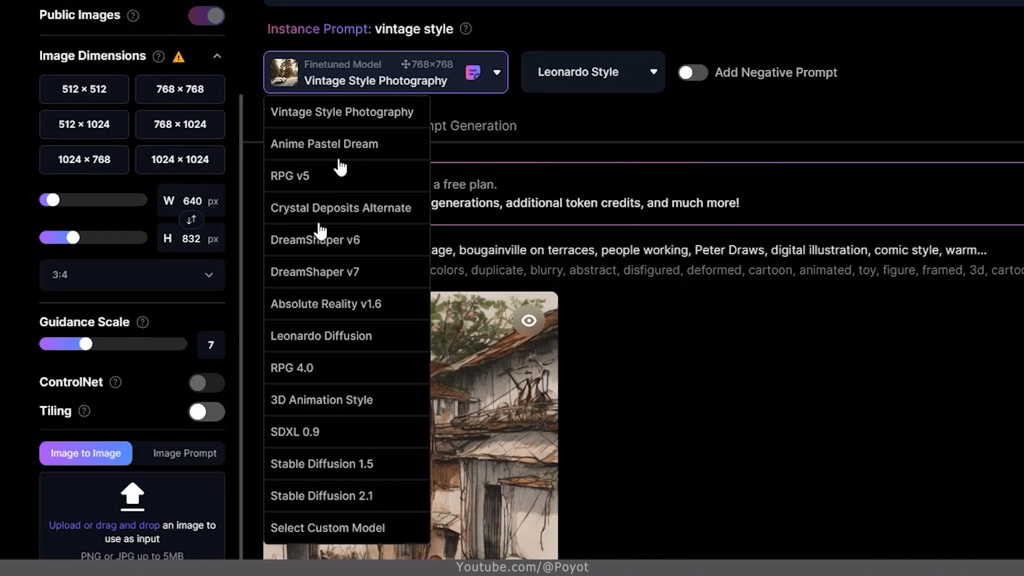
{"action": "left_click", "coordinate": [320, 528]}
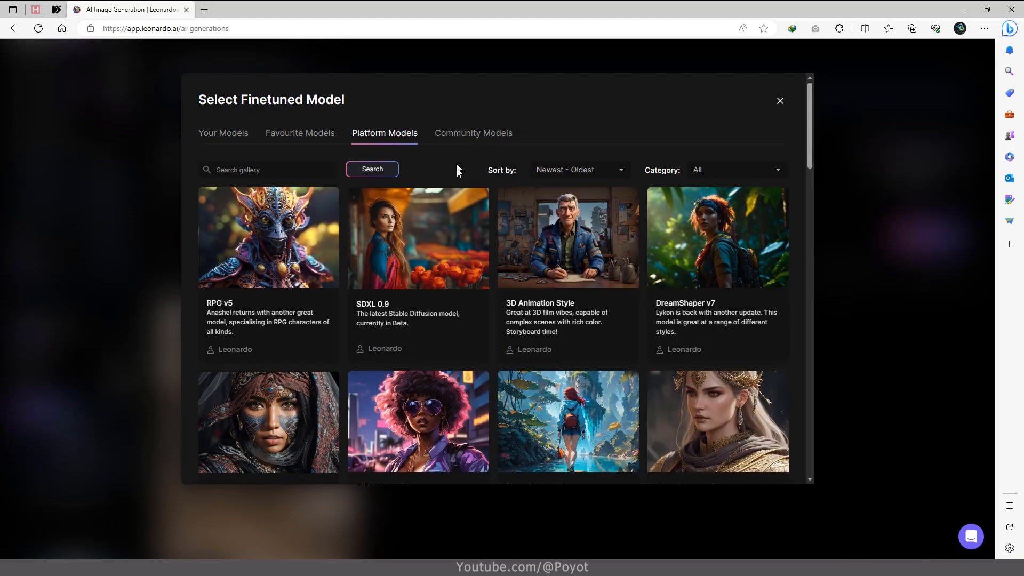
{"action": "left_click", "coordinate": [735, 245]}
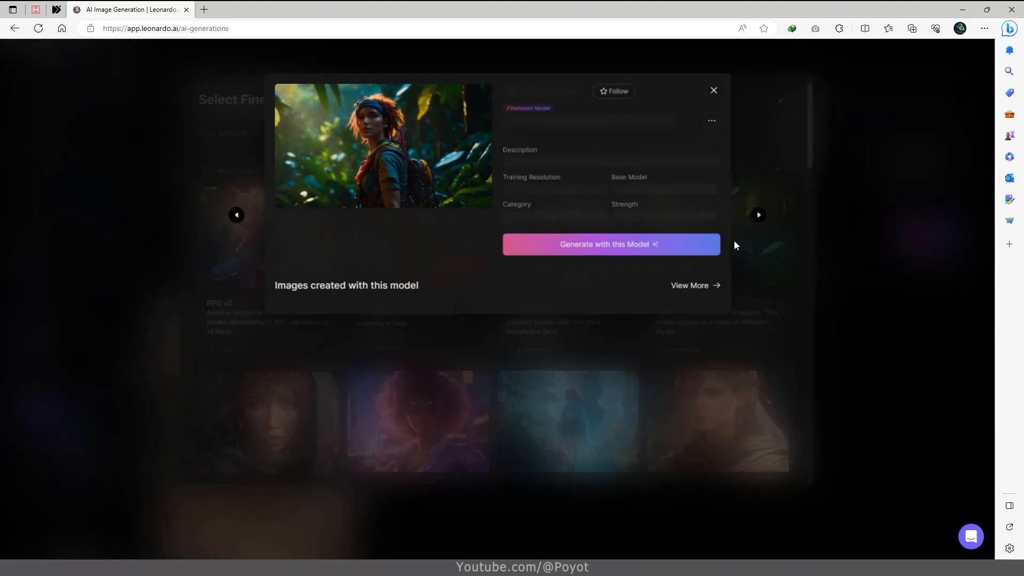
{"action": "left_click", "coordinate": [583, 260]}
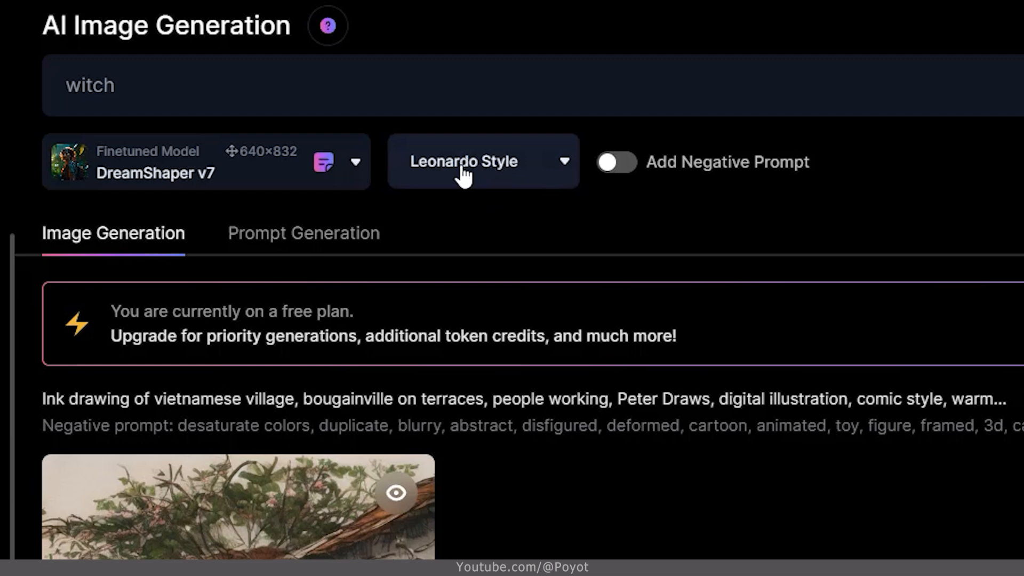
Select Leonardo Style as the preset style and generate the witch image.
{"action": "left_click", "coordinate": [464, 173]}
{"action": "left_click", "coordinate": [470, 228]}
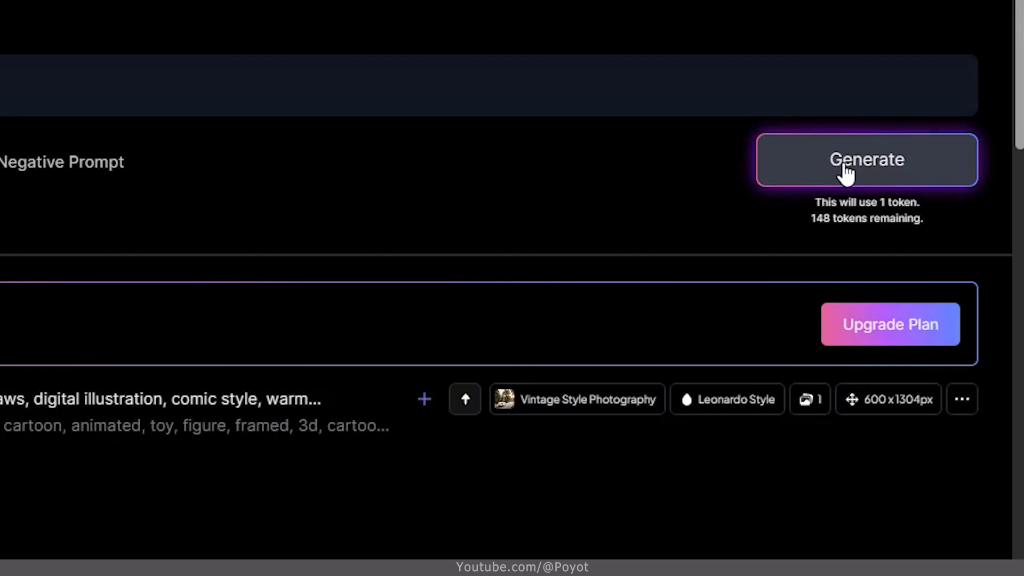
{"action": "left_click", "coordinate": [871, 174]}
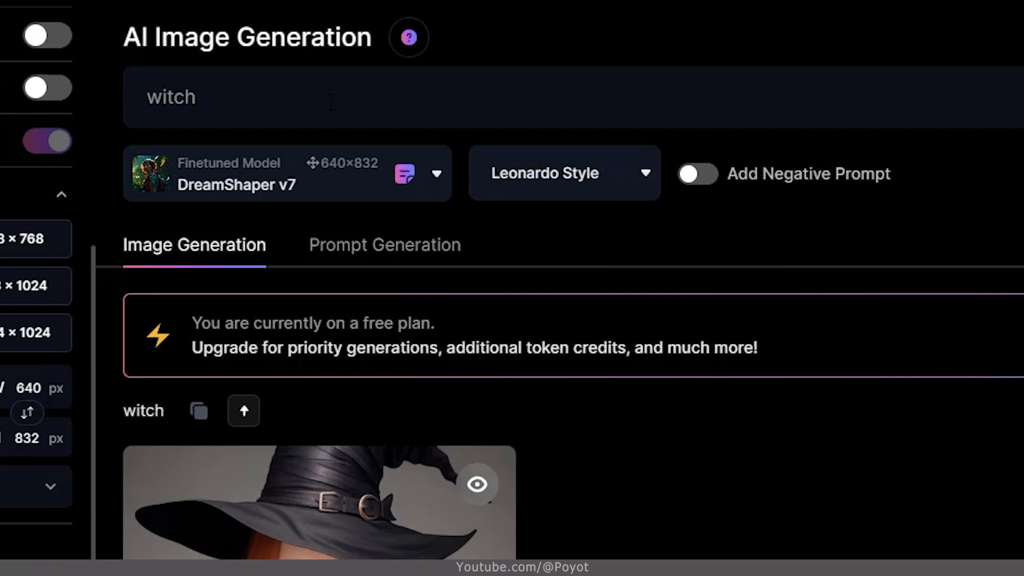
Extend the prompt to "witch in fairy tale, high details, cinematic" and generate an image.
{"action": "left_click", "coordinate": [331, 102]}
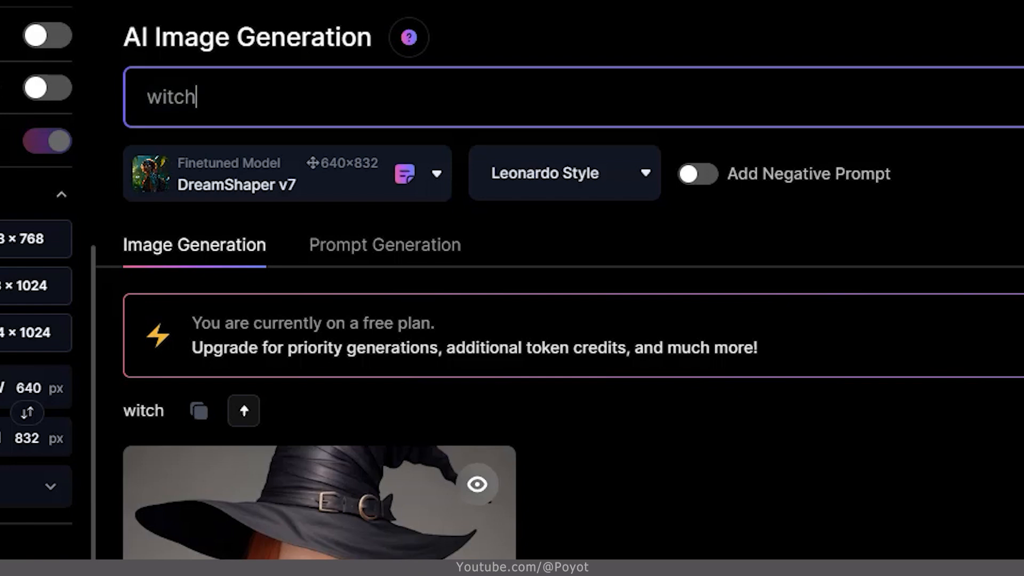
{"action": "type", "text": "in fairy tale, "}
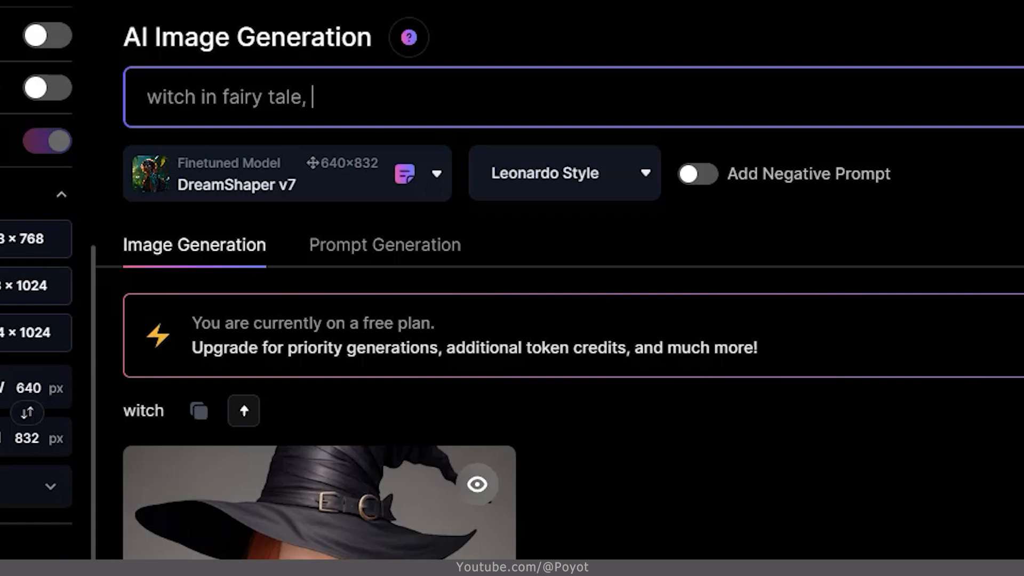
{"action": "type", "text": "high details"}
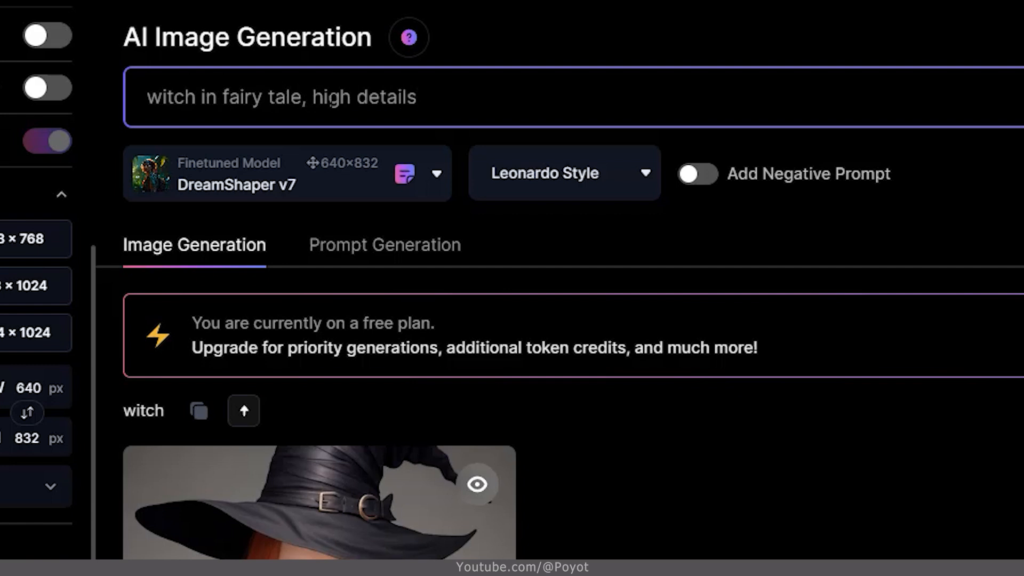
{"action": "type", "text": ", cinematic"}
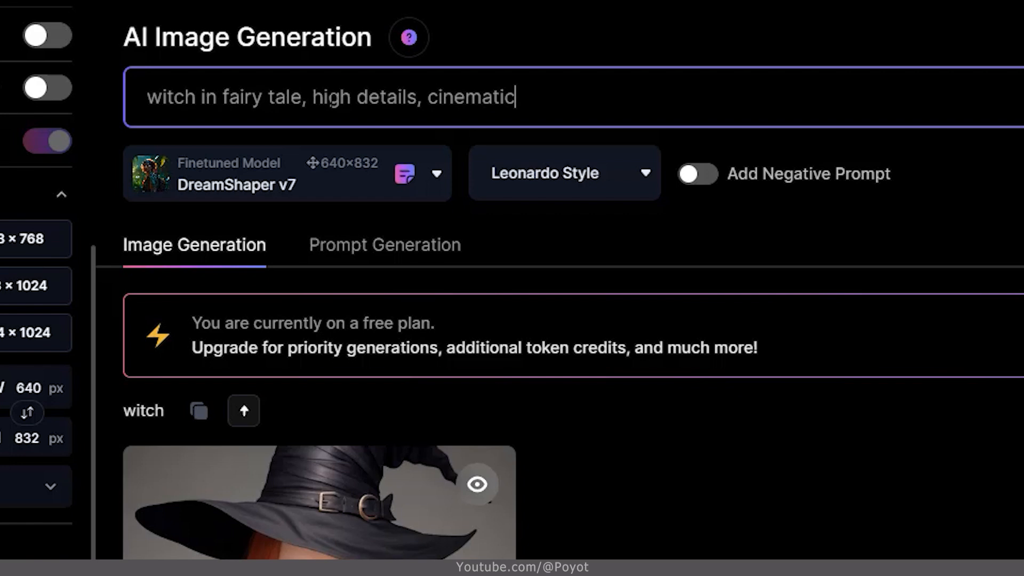
{"action": "left_click", "coordinate": [853, 183]}
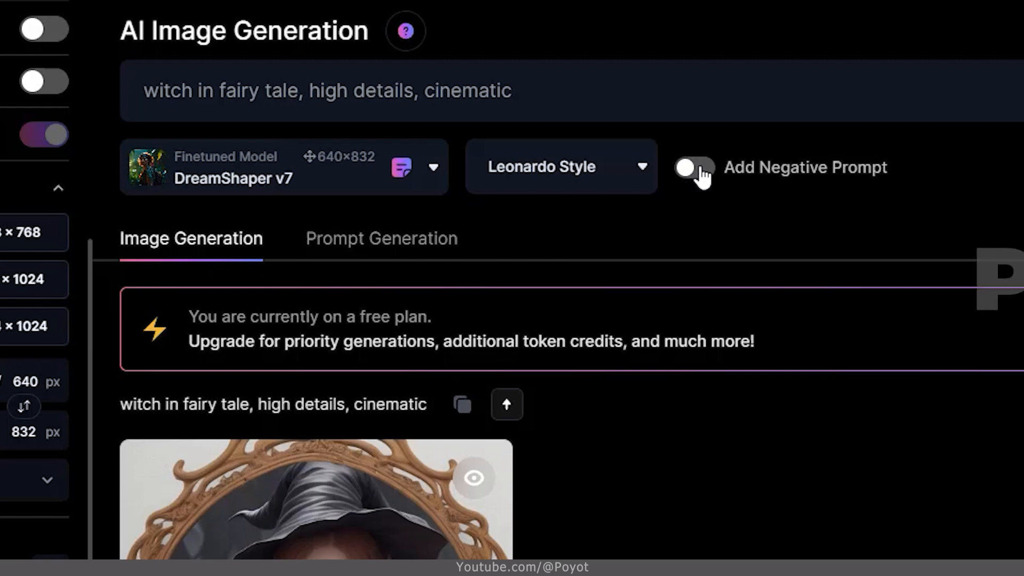
Enable the negative prompt and set it to "multiple hands, multiple heads, bad eyes, bad fingers, bad shape".
{"action": "left_click", "coordinate": [701, 168]}
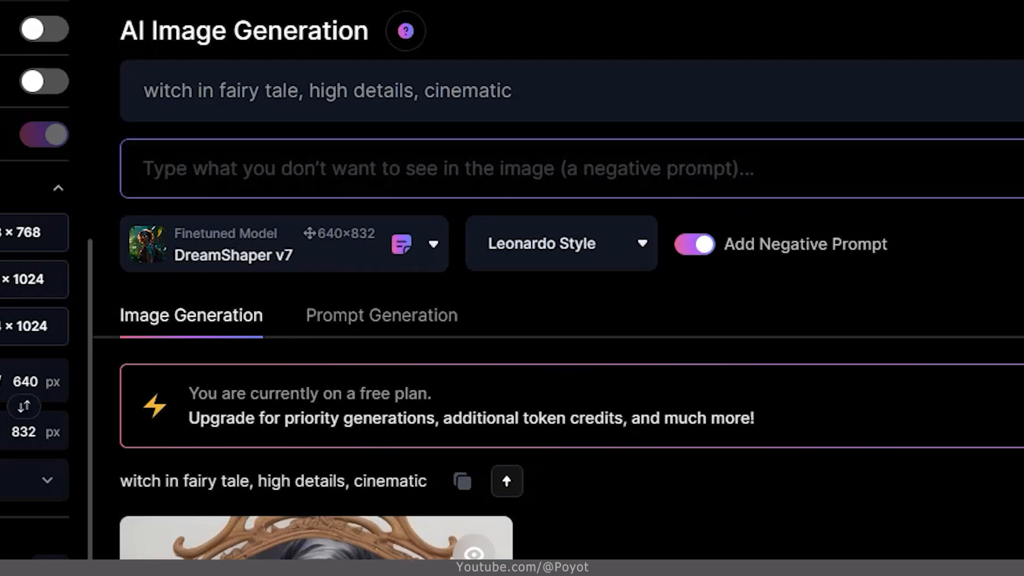
{"action": "type", "text": "multiple hands, multiple heads, bad eyes, bad fingers, bad shape"}
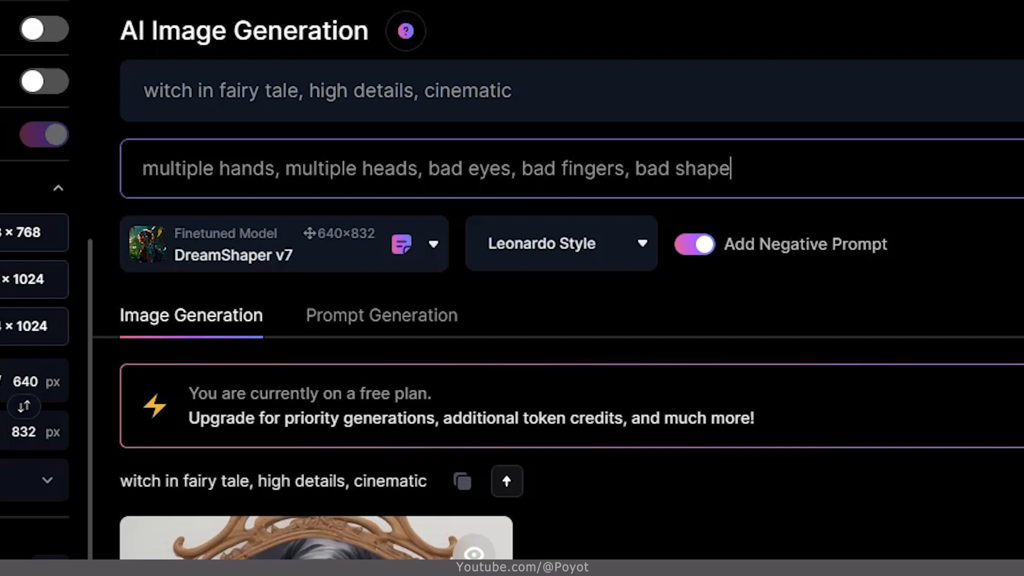
Append ", hogwart legacy" to the main prompt and generate an image.
{"action": "left_click", "coordinate": [596, 104]}
{"action": "type", "text": ","}
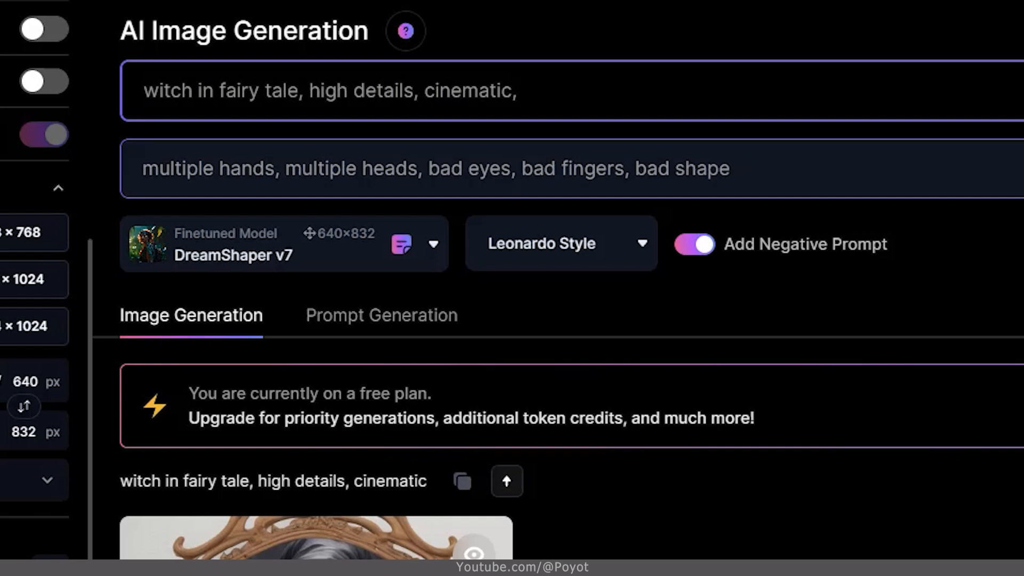
{"action": "type", "text": " hogwart legacy"}
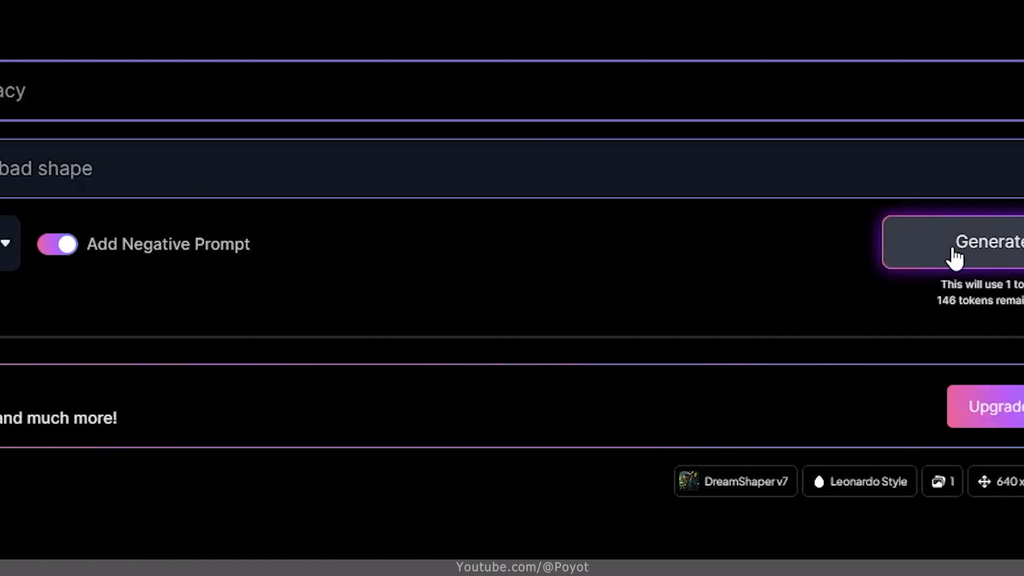
{"action": "left_click", "coordinate": [1023, 260]}
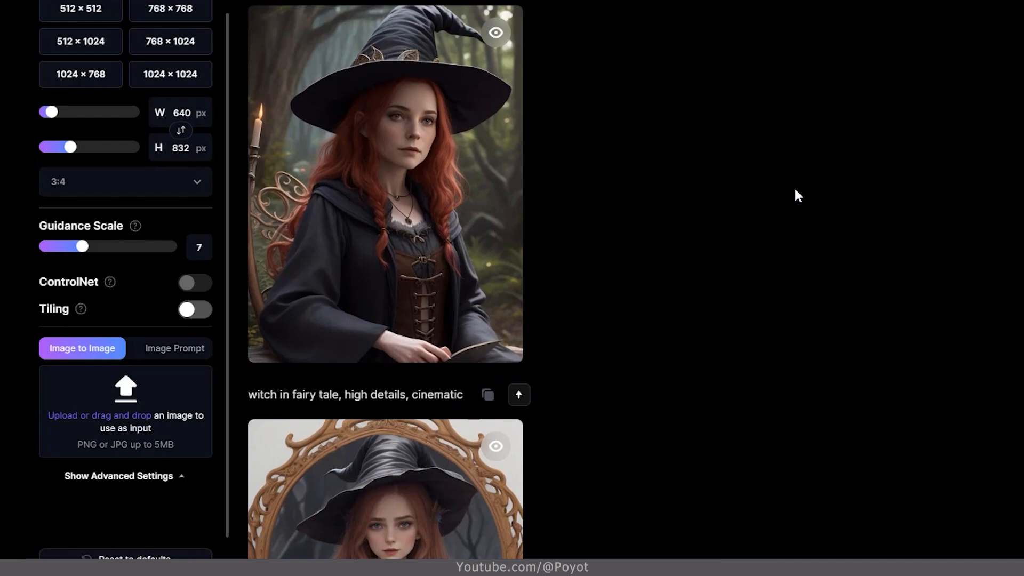
Append ", nikon d700" to the main prompt, generate an image and compare it with the previous result.
{"action": "scroll", "coordinate": [795, 180], "scroll_direction": "up", "scroll_amount": 5}
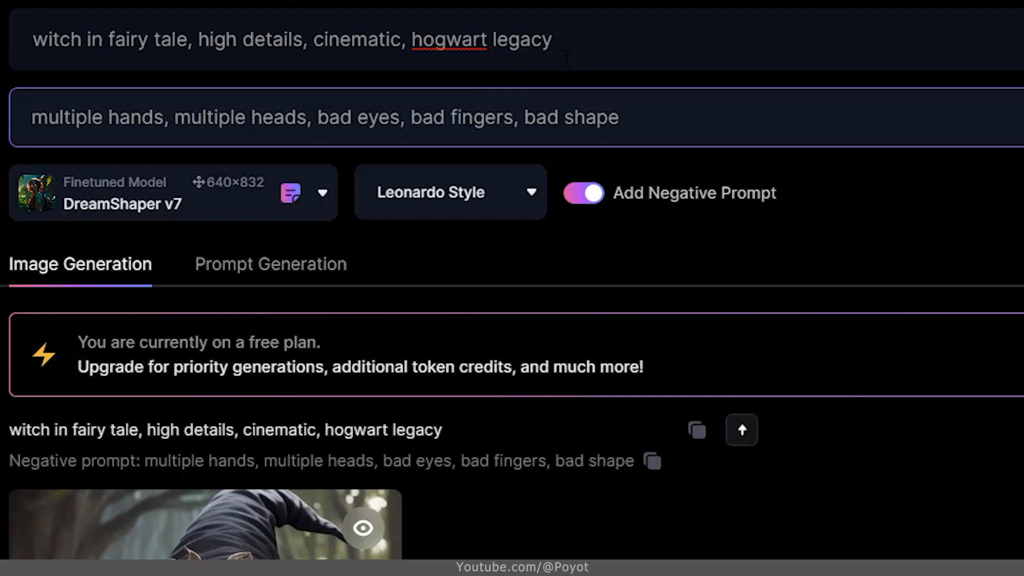
{"action": "left_click", "coordinate": [610, 40]}
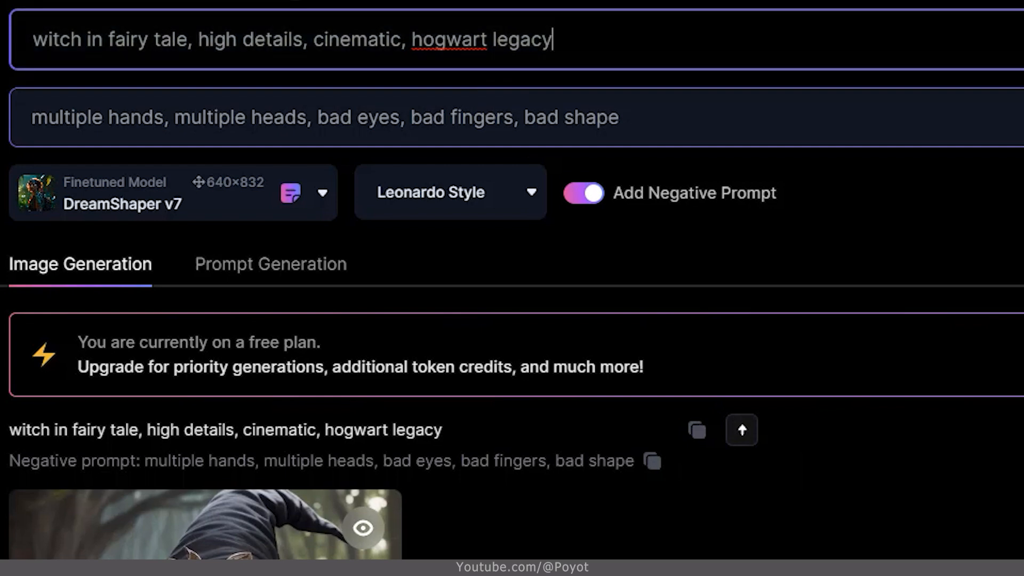
{"action": "type", "text": ", nikon"}
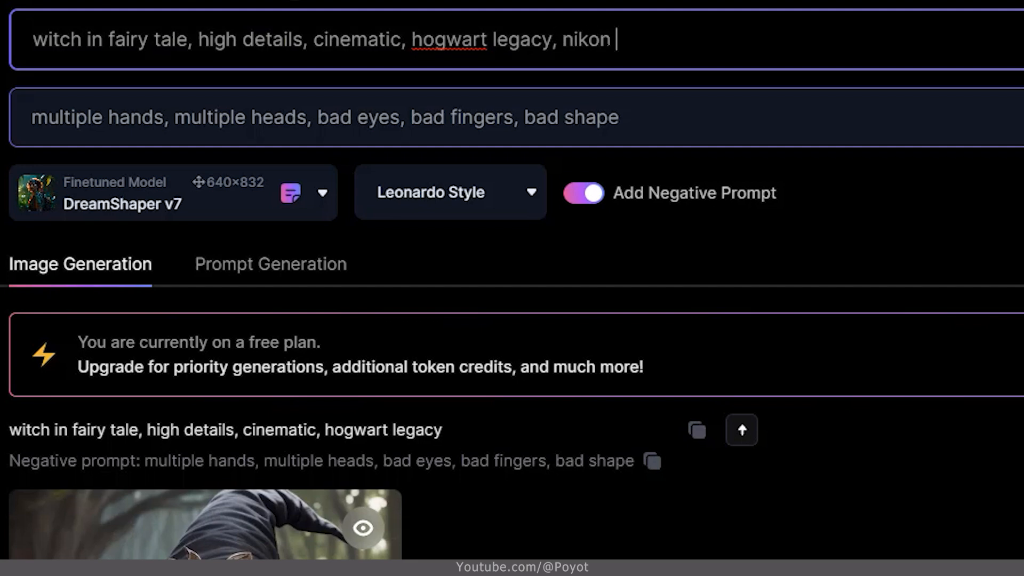
{"action": "type", "text": " d700"}
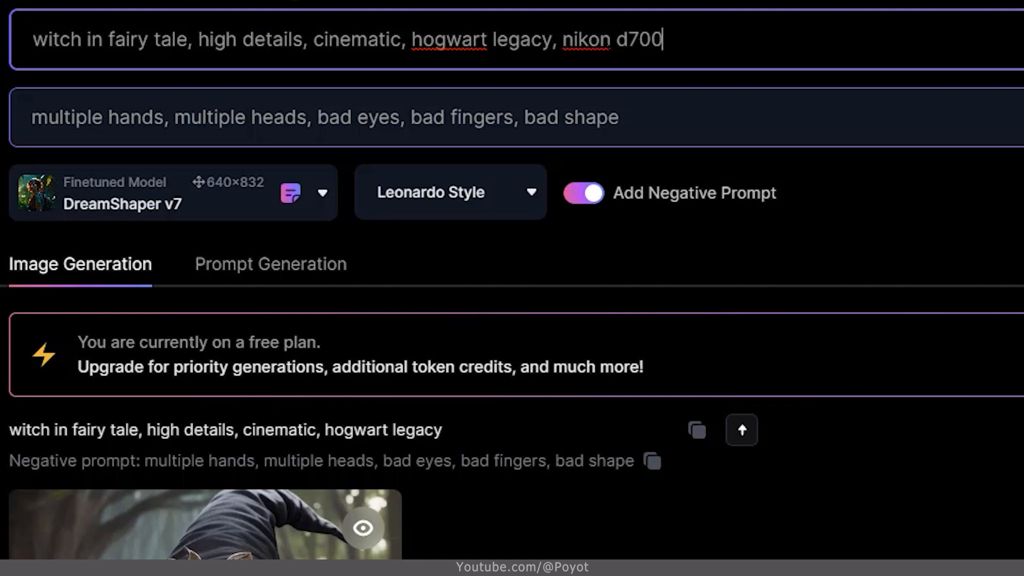
{"action": "left_click", "coordinate": [991, 217]}
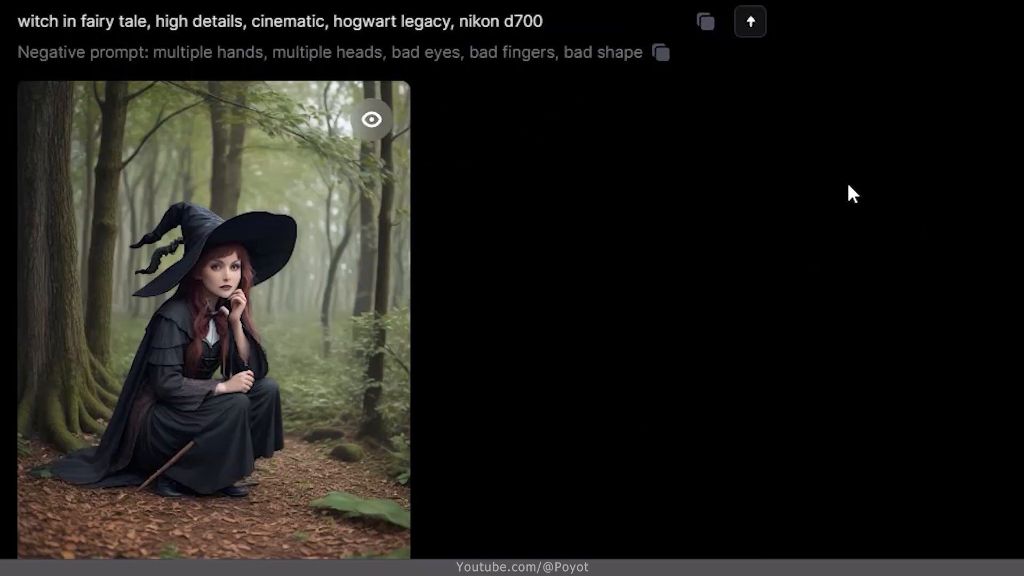
{"action": "scroll", "coordinate": [826, 143], "scroll_direction": "down", "scroll_amount": 10}
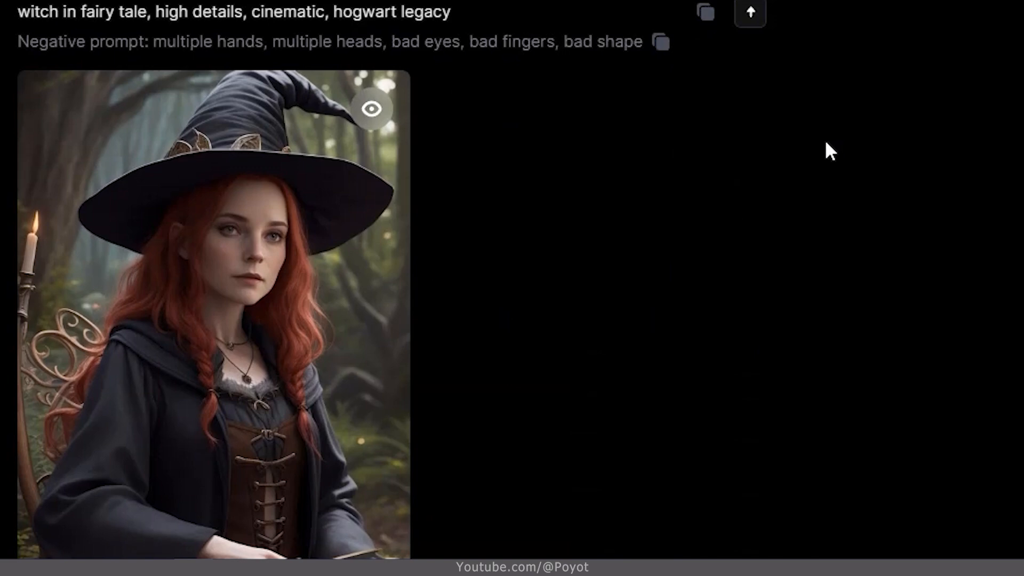
Replace "nikon d700" in the prompt with "camera Canon EOS 90D Kit 18-135 mm", then generate and review the image.
{"action": "scroll", "coordinate": [832, 142], "scroll_direction": "up", "scroll_amount": 10}
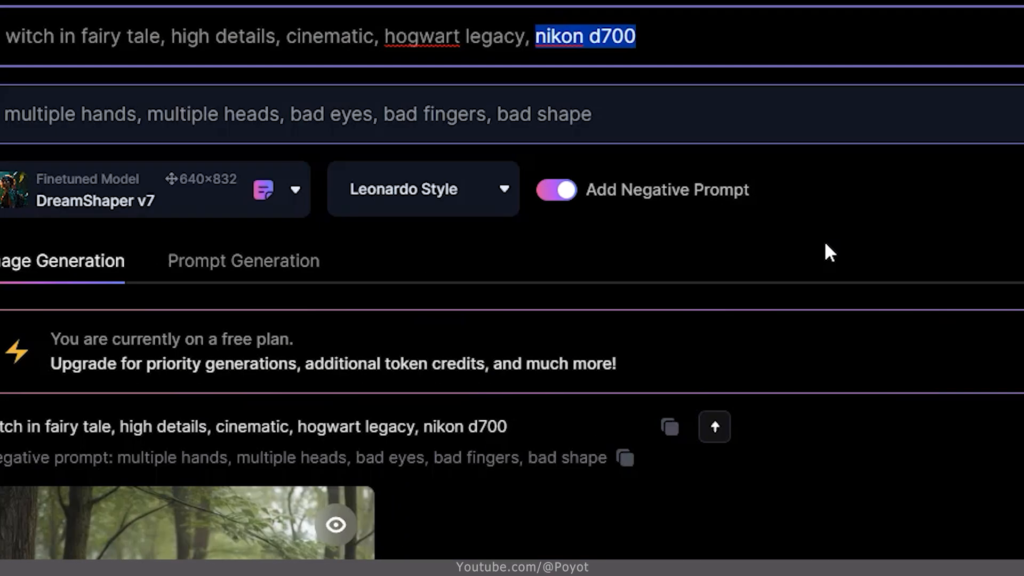
{"action": "key", "text": "BackSpace"}
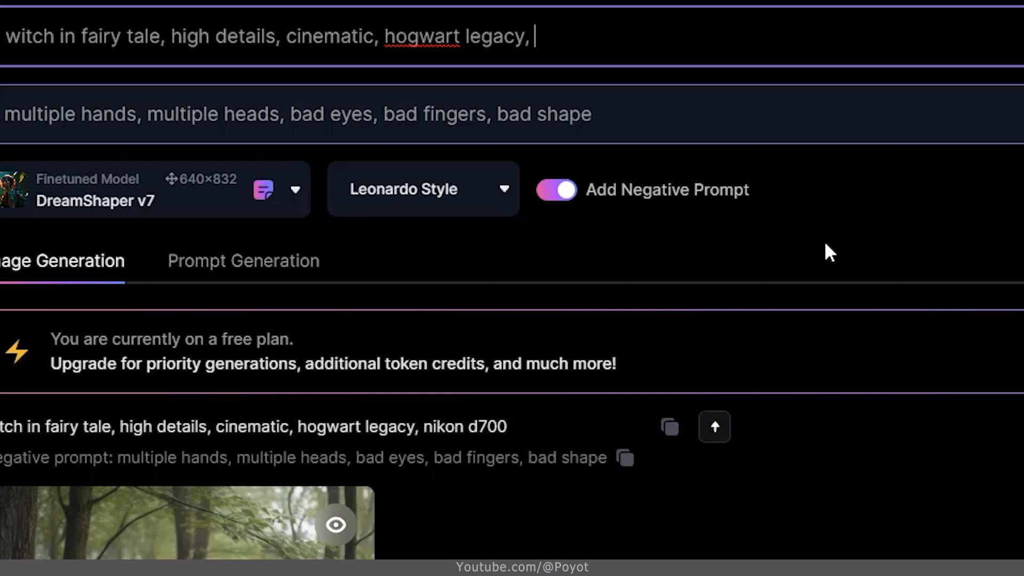
{"action": "type", "text": "camera Canon EOS 90D Kit 18-135 mm"}
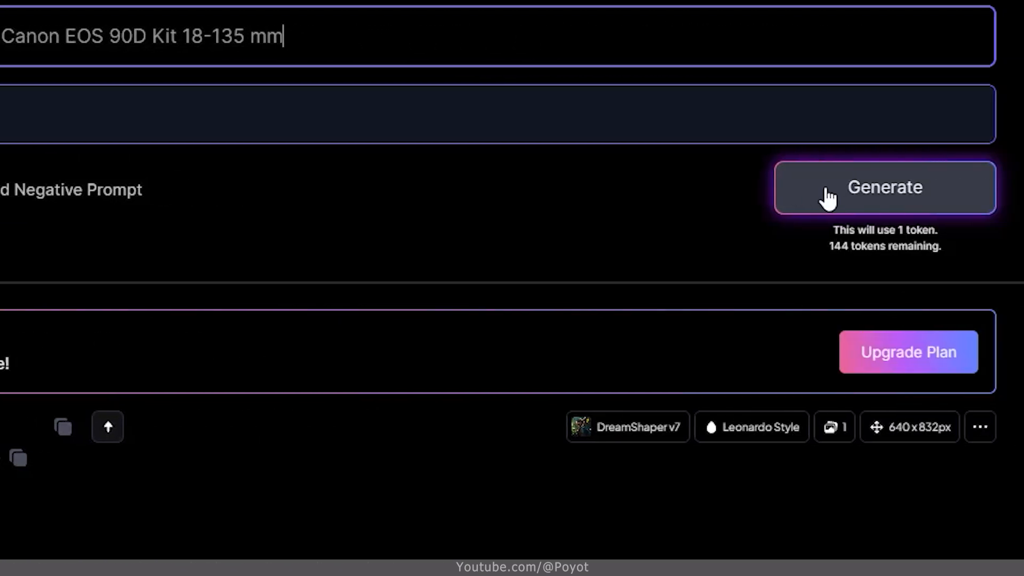
{"action": "left_click", "coordinate": [828, 198]}
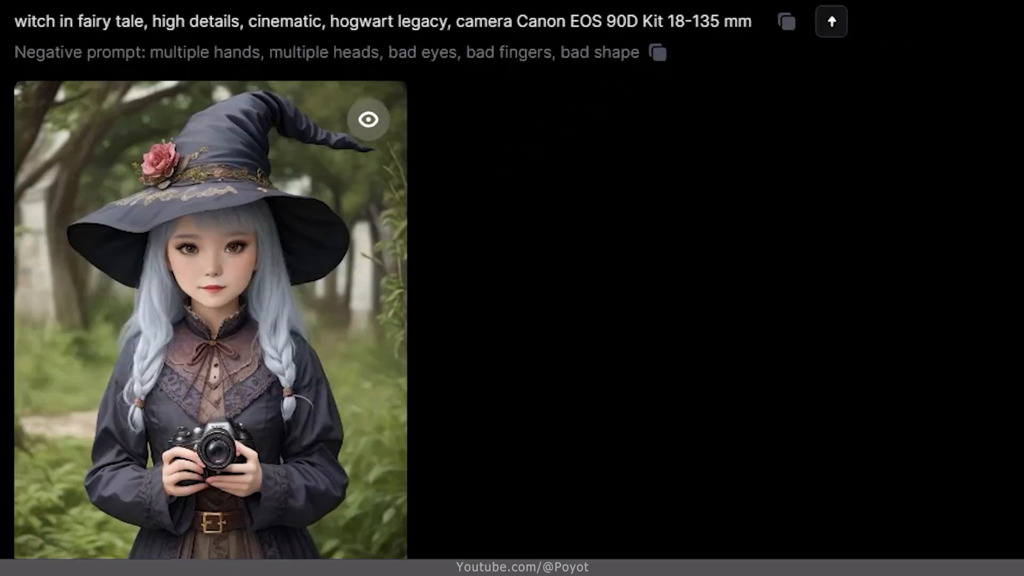
{"action": "scroll", "coordinate": [909, 91], "scroll_direction": "down", "scroll_amount": 3}
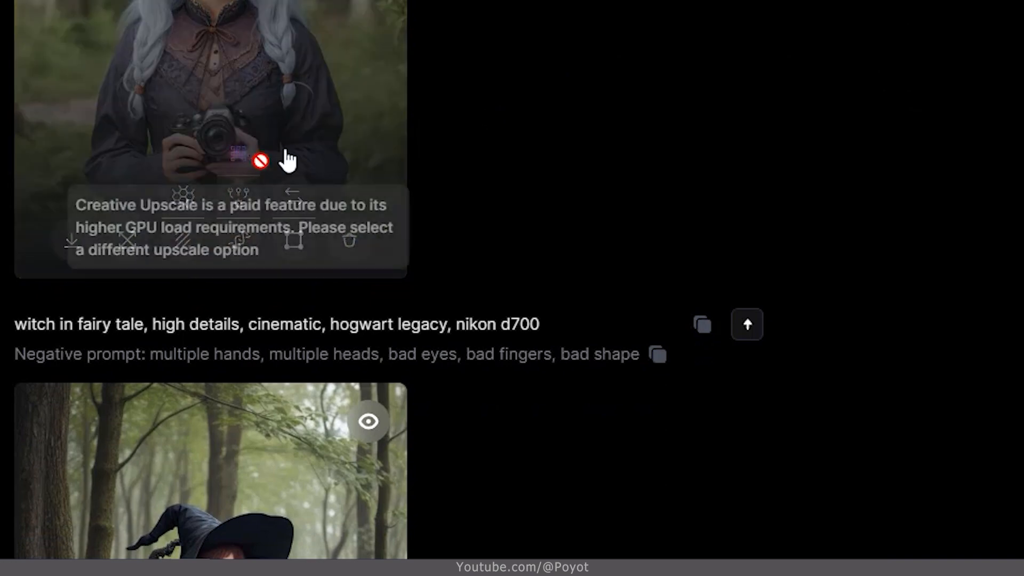
{"action": "scroll", "coordinate": [974, 44], "scroll_direction": "up", "scroll_amount": 2}
{"action": "scroll", "coordinate": [973, 39], "scroll_direction": "down", "scroll_amount": 7}
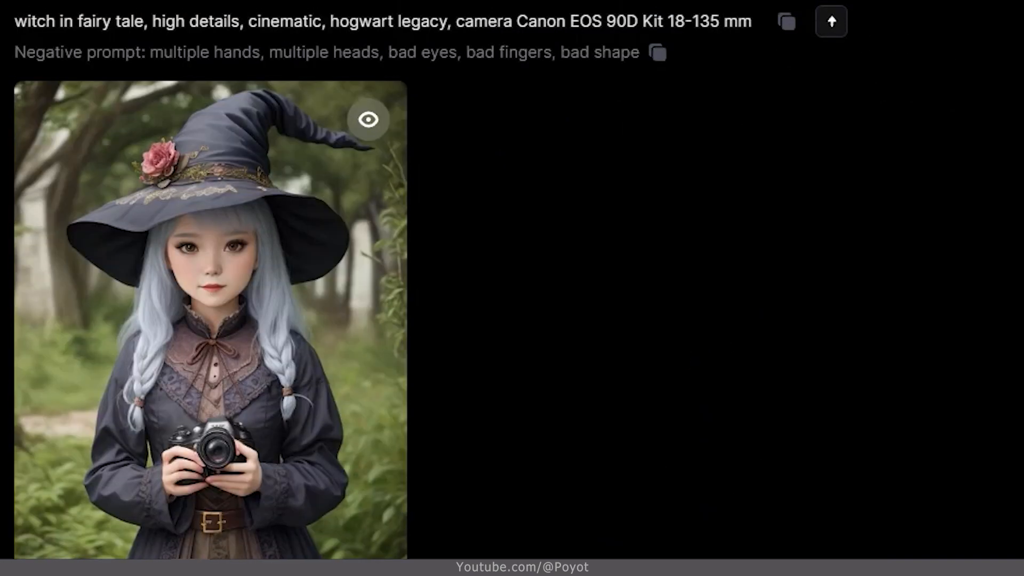
Insert "photo taken by" before "camera Canon EOS 90D Kit 18-135 mm" in the main prompt.
{"action": "scroll", "coordinate": [769, 106], "scroll_direction": "up", "scroll_amount": 7}
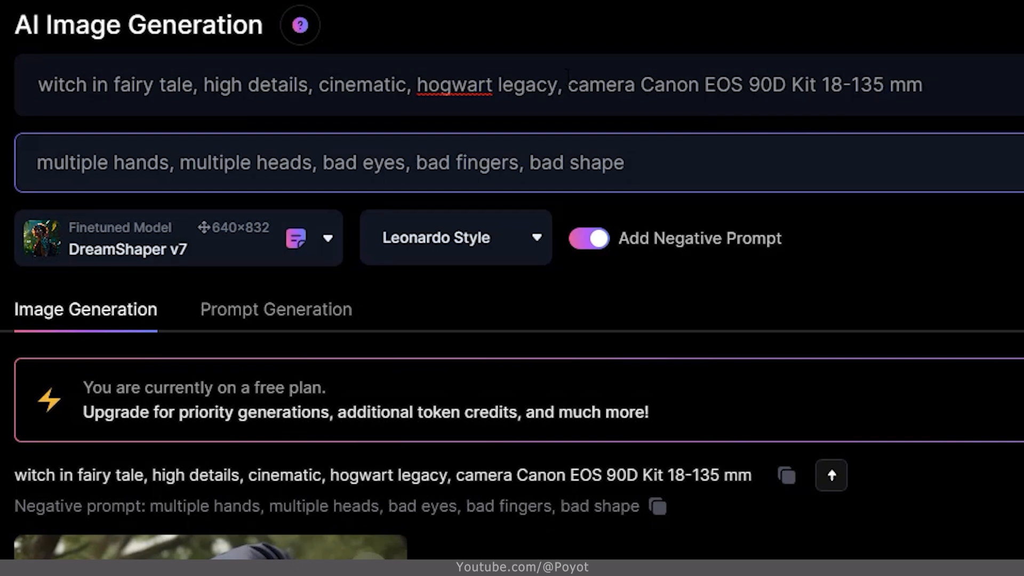
{"action": "left_click", "coordinate": [566, 98]}
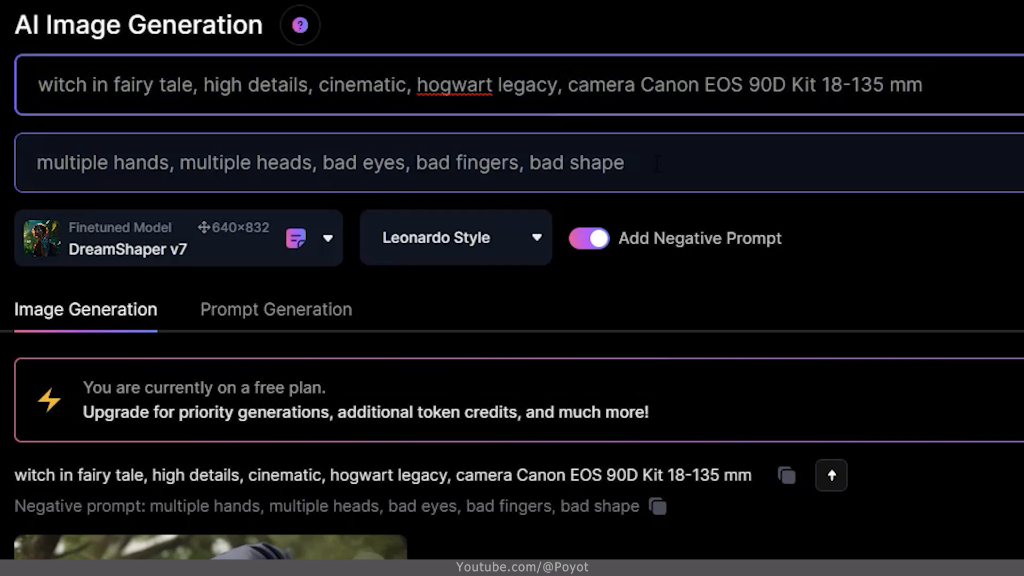
{"action": "type", "text": "photo t"}
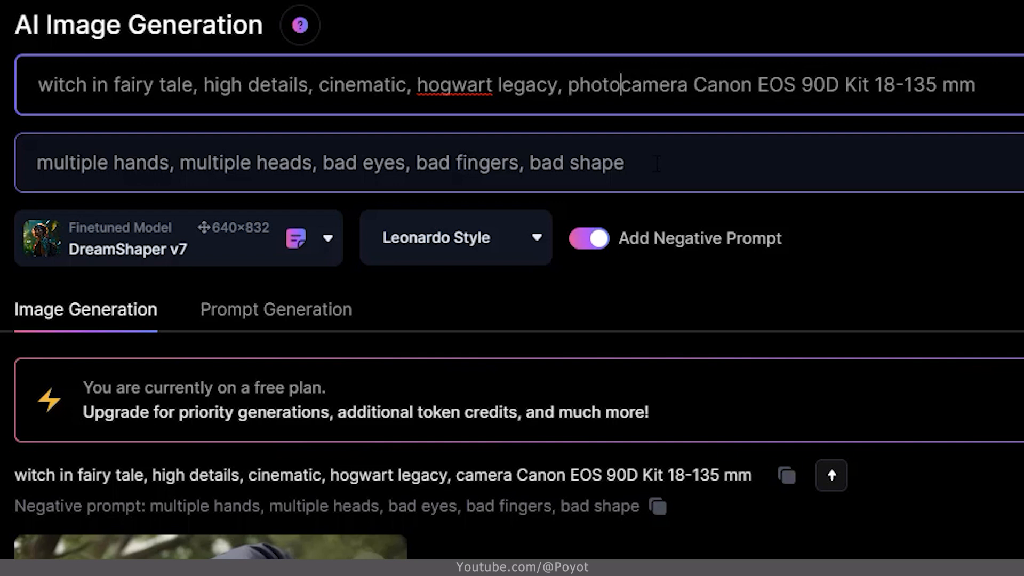
{"action": "type", "text": "aken by"}
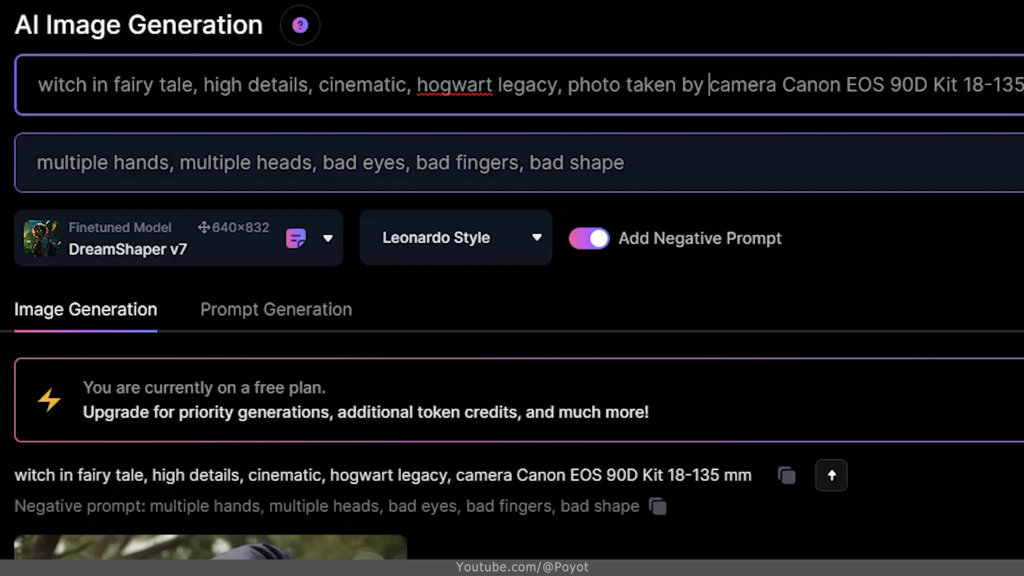
Choose Absolute Reality v1.6 from the platform models as the finetuned model for generation.
{"action": "left_click", "coordinate": [203, 246]}
{"action": "scroll", "coordinate": [202, 246], "scroll_direction": "down", "scroll_amount": 7}
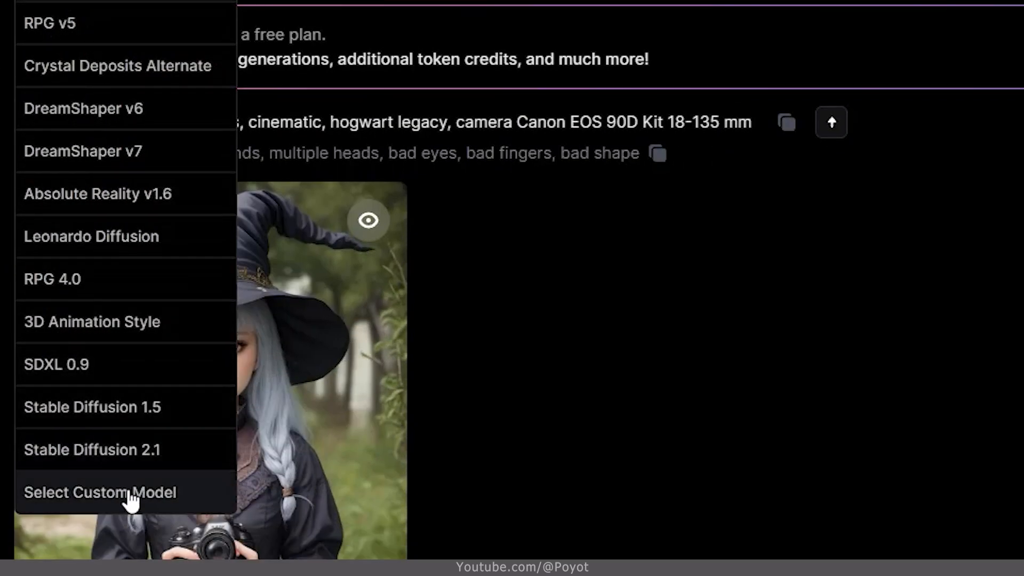
{"action": "left_click", "coordinate": [130, 493]}
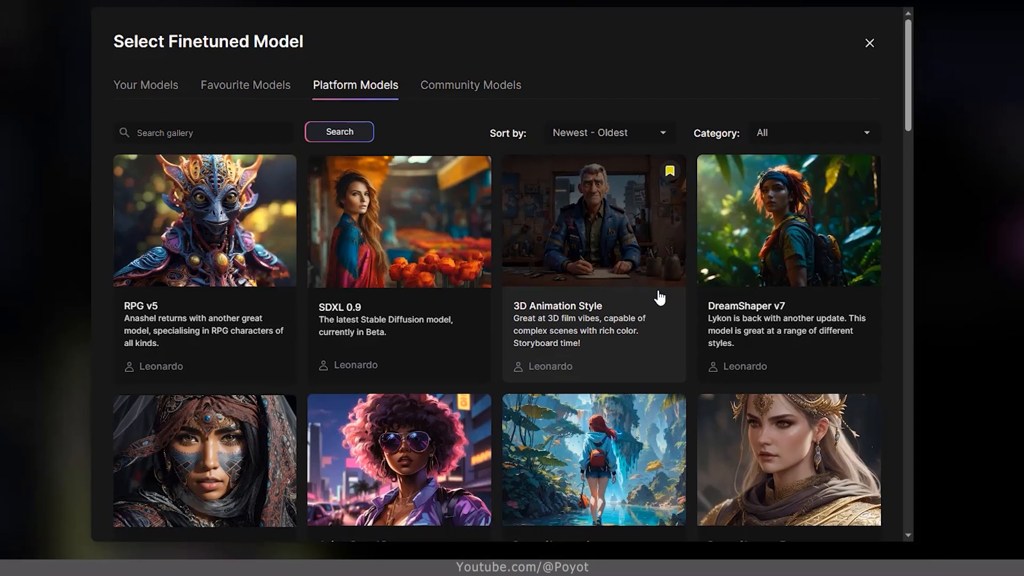
{"action": "scroll", "coordinate": [430, 329], "scroll_direction": "down", "scroll_amount": 3}
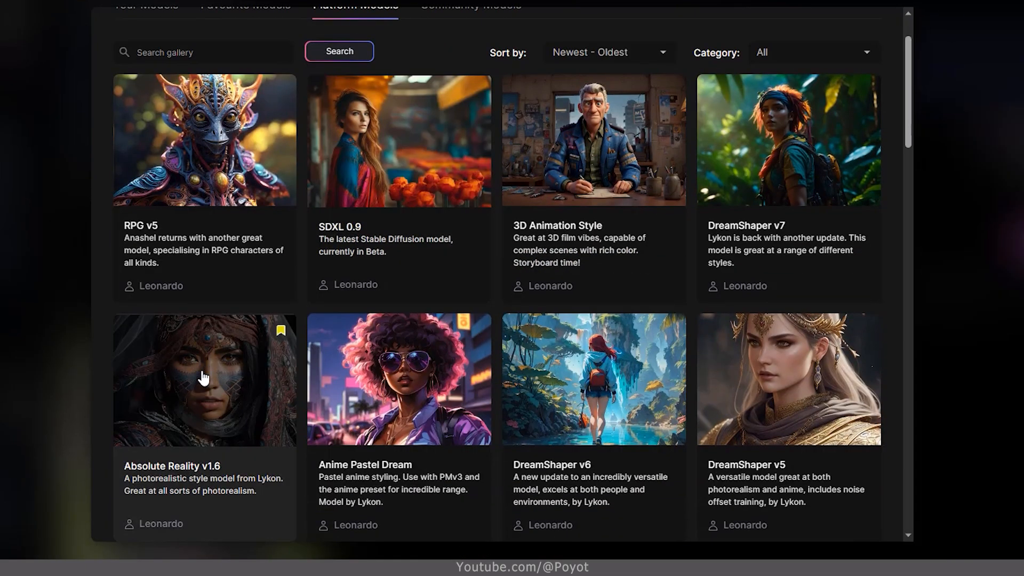
{"action": "left_click", "coordinate": [203, 377]}
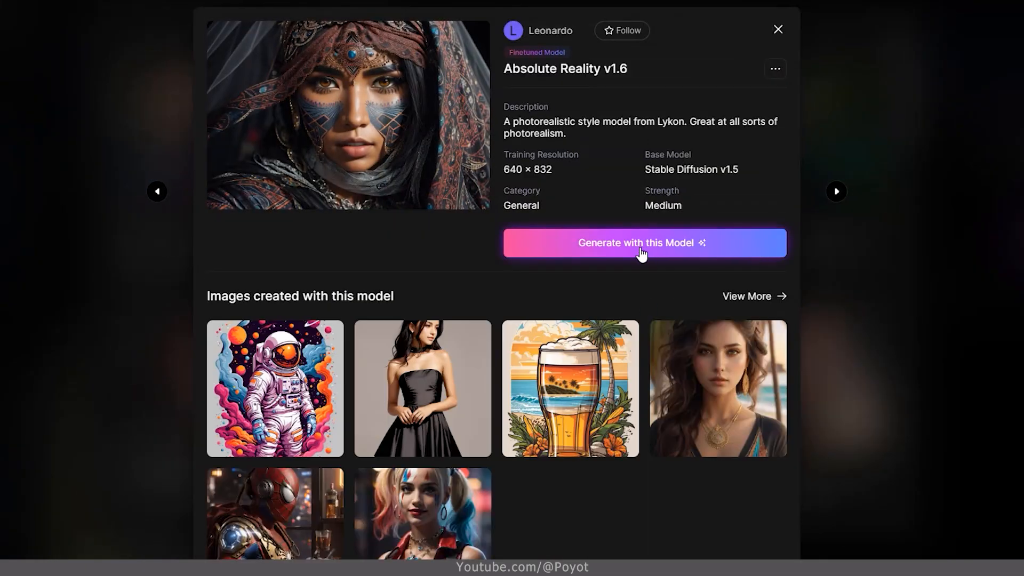
{"action": "left_click", "coordinate": [641, 255]}
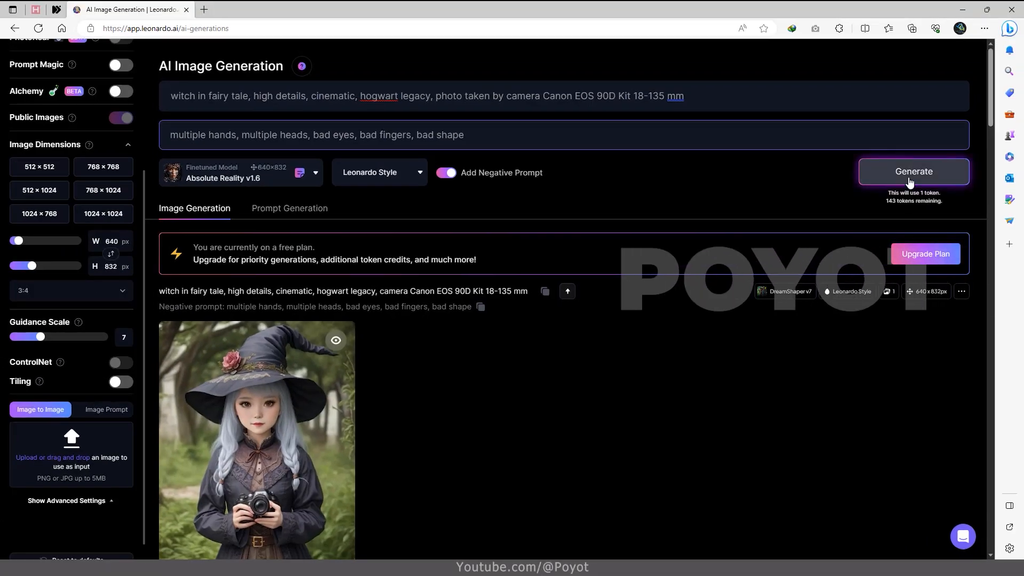
Generate an image with the Absolute Reality v1.6 model and review the result.
{"action": "left_click", "coordinate": [910, 181]}
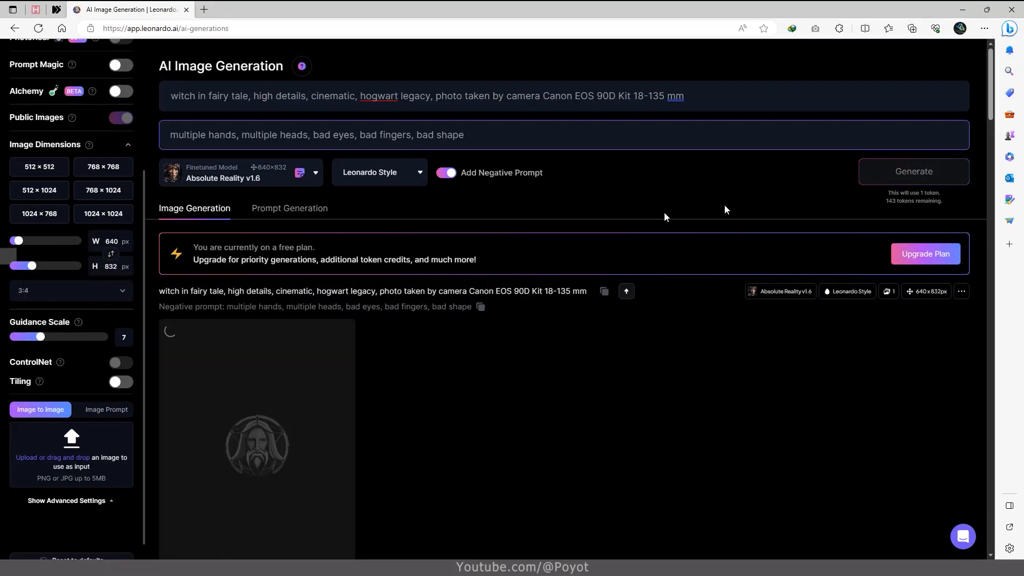
{"action": "scroll", "coordinate": [651, 200], "scroll_direction": "down", "scroll_amount": 2}
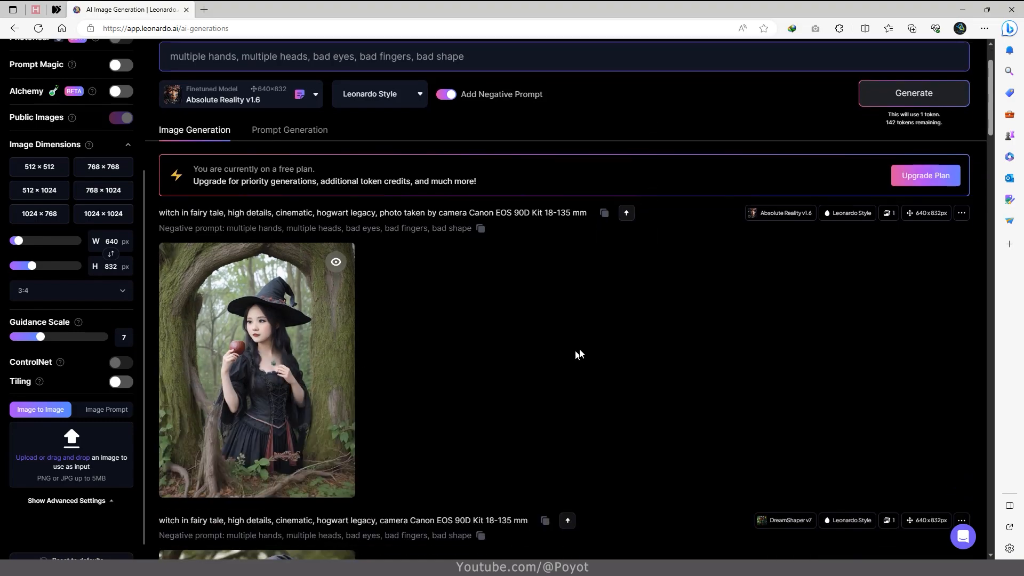
{"action": "scroll", "coordinate": [577, 355], "scroll_direction": "up", "scroll_amount": 2}
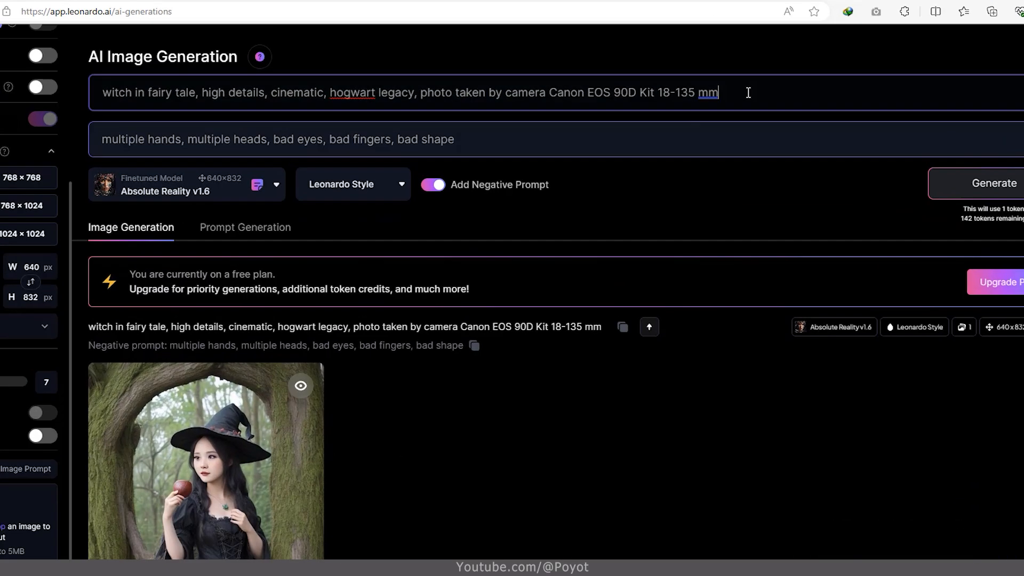
Remove ", photo taken by camera Canon EOS 90D Kit 18-135 mm" from the main prompt, then generate and review the image.
{"action": "left_click_drag", "start_coordinate": [701, 96], "coordinate": [432, 96]}
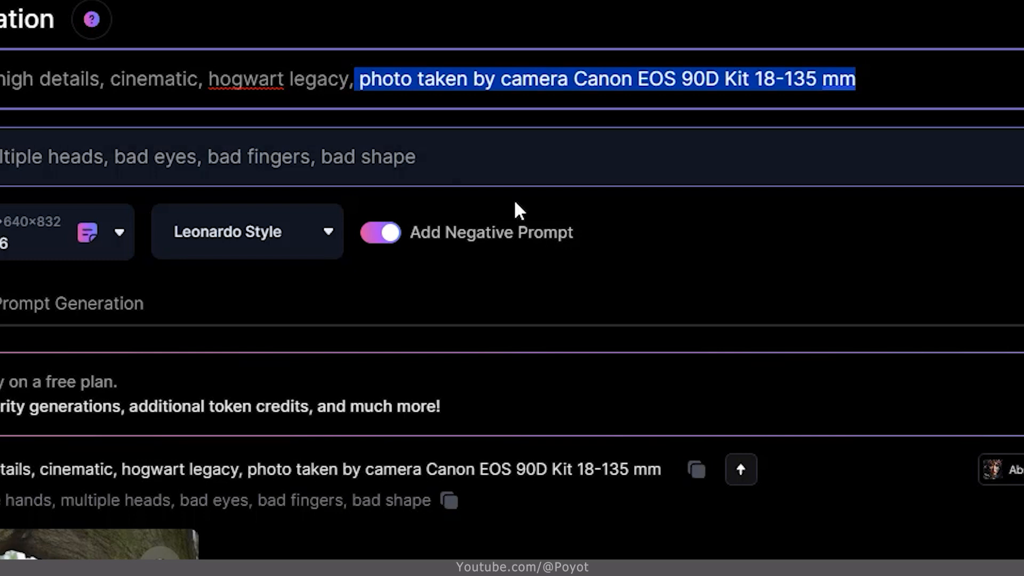
{"action": "key", "text": "BackSpace"}
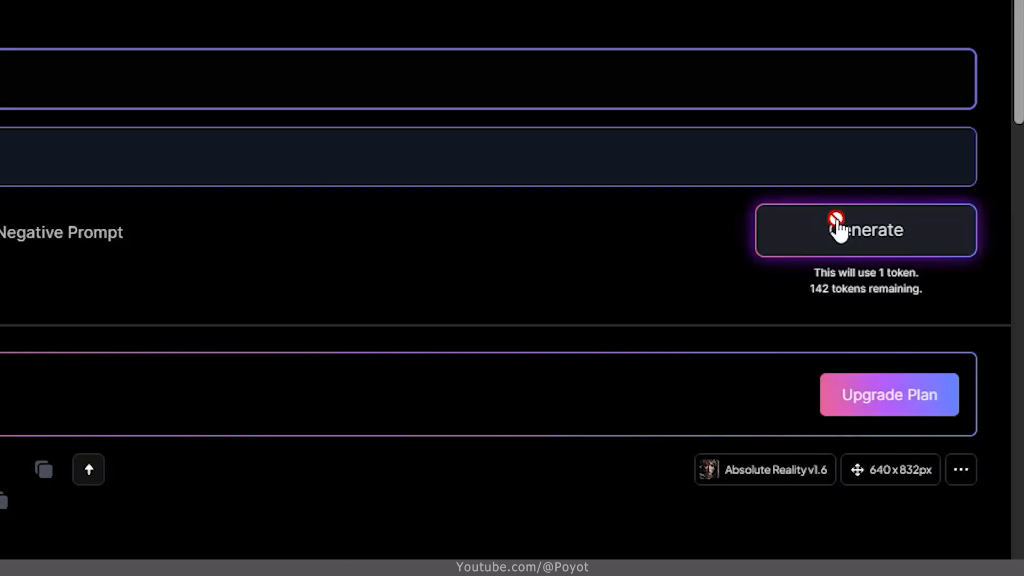
{"action": "left_click", "coordinate": [836, 229]}
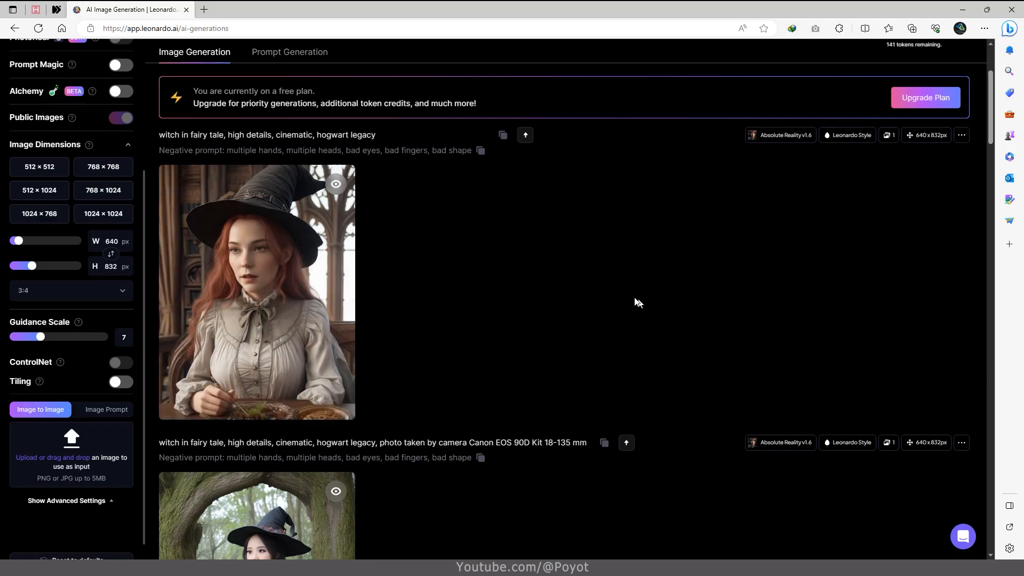
{"action": "scroll", "coordinate": [628, 295], "scroll_direction": "up", "scroll_amount": 3}
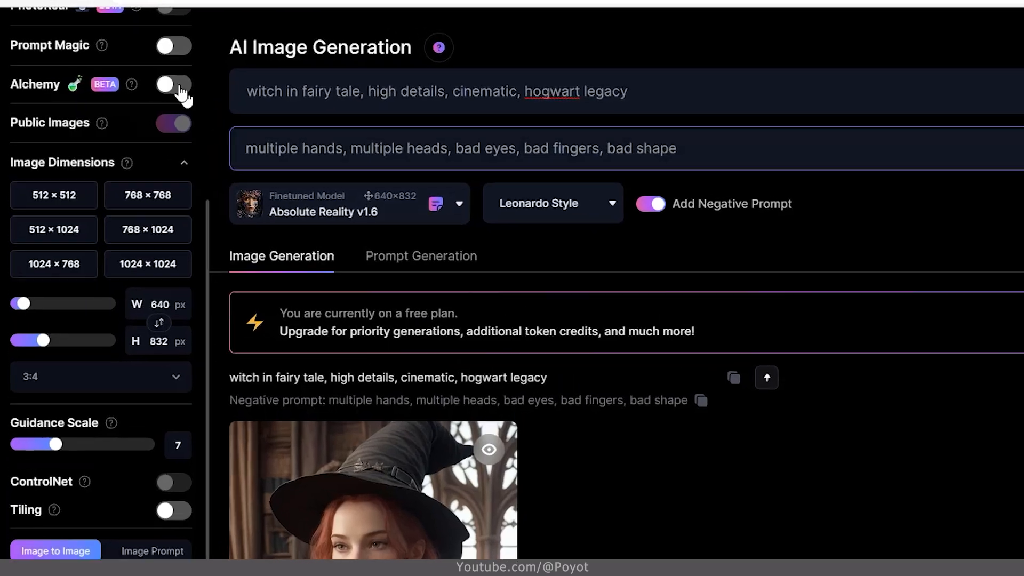
Set the number of images to 4 and generate the batch.
{"action": "scroll", "coordinate": [183, 95], "scroll_direction": "up", "scroll_amount": 5}
{"action": "left_click", "coordinate": [169, 193]}
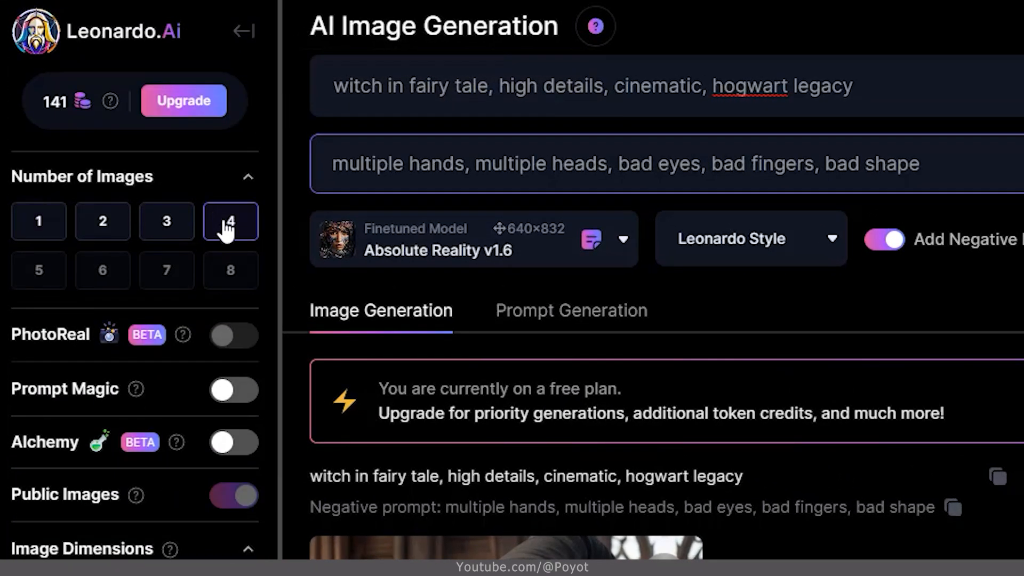
{"action": "left_click", "coordinate": [887, 251]}
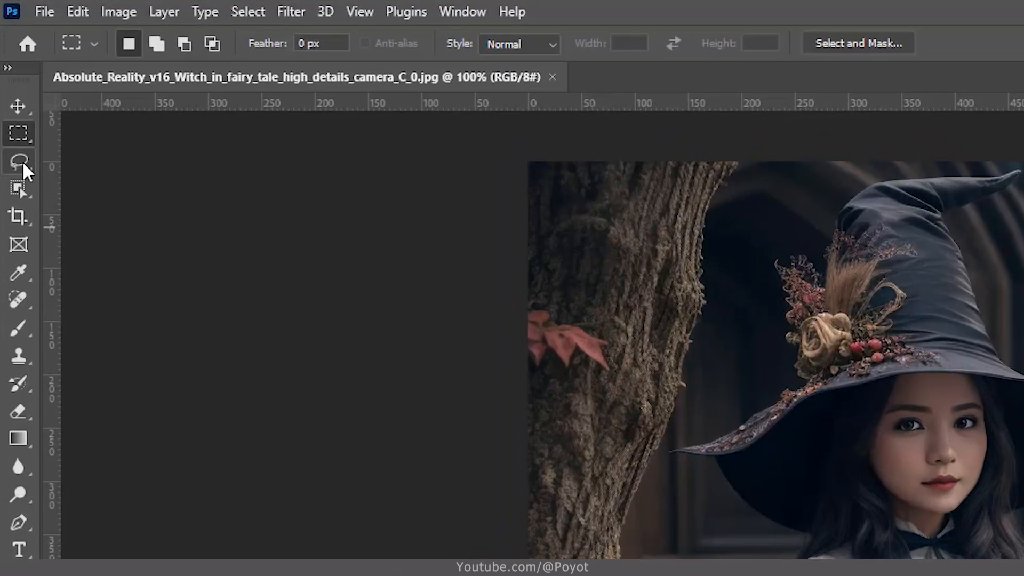
In Photoshop, outline the witch's malformed hands with the Lasso tool and run Generative Fill on them with an empty prompt.
{"action": "left_click", "coordinate": [21, 161]}
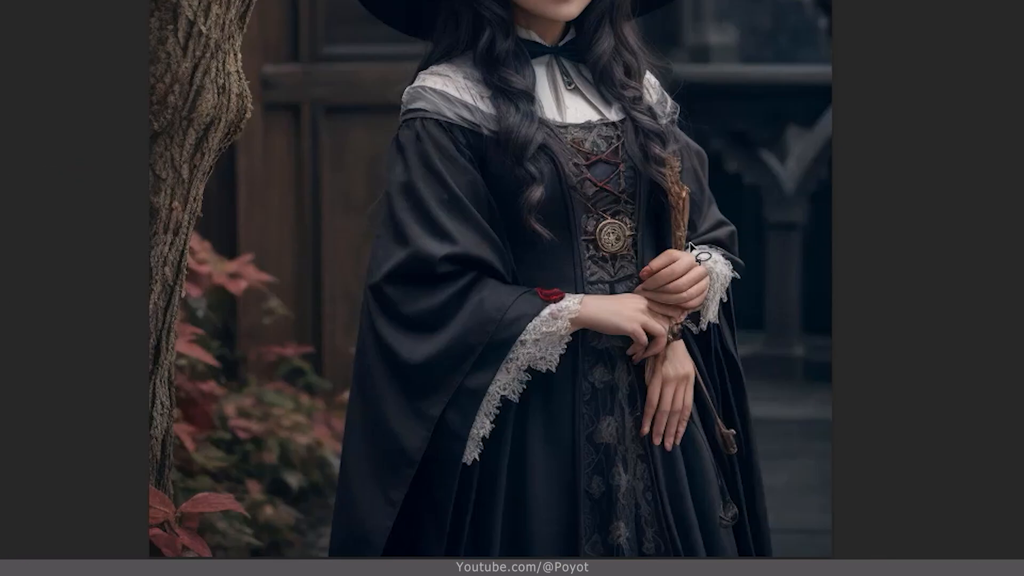
{"action": "mouse_move", "coordinate": [690, 244]}
{"action": "left_mouse_down"}
{"action": "mouse_move", "coordinate": [645, 240]}
{"action": "mouse_move", "coordinate": [579, 289]}
{"action": "mouse_move", "coordinate": [561, 330]}
{"action": "mouse_move", "coordinate": [571, 361]}
{"action": "mouse_move", "coordinate": [620, 363]}
{"action": "mouse_move", "coordinate": [636, 386]}
{"action": "mouse_move", "coordinate": [635, 449]}
{"action": "mouse_move", "coordinate": [648, 462]}
{"action": "mouse_move", "coordinate": [683, 467]}
{"action": "mouse_move", "coordinate": [702, 438]}
{"action": "mouse_move", "coordinate": [713, 358]}
{"action": "mouse_move", "coordinate": [694, 337]}
{"action": "mouse_move", "coordinate": [721, 266]}
{"action": "mouse_move", "coordinate": [689, 243]}
{"action": "left_mouse_up"}
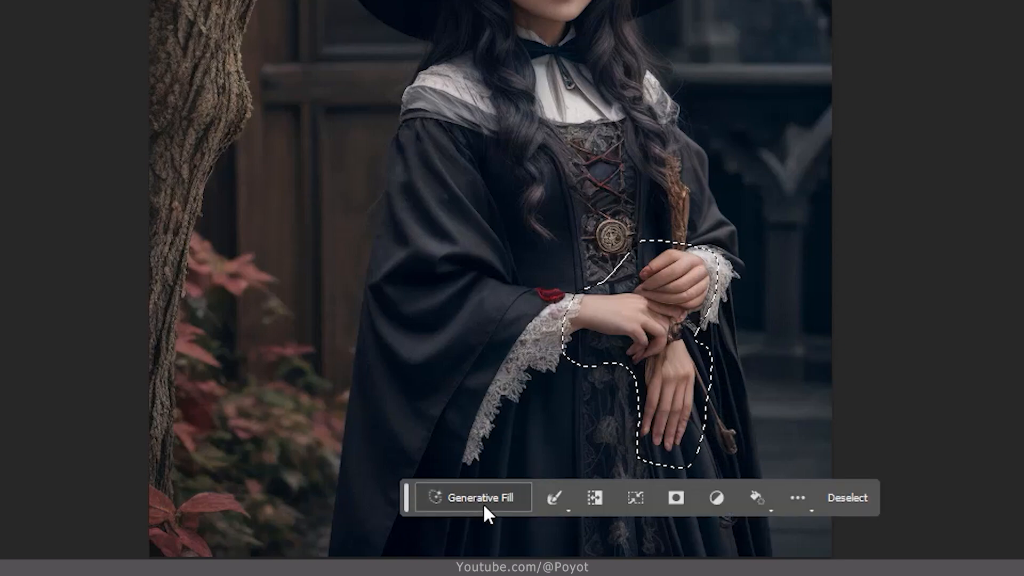
{"action": "left_click", "coordinate": [483, 504]}
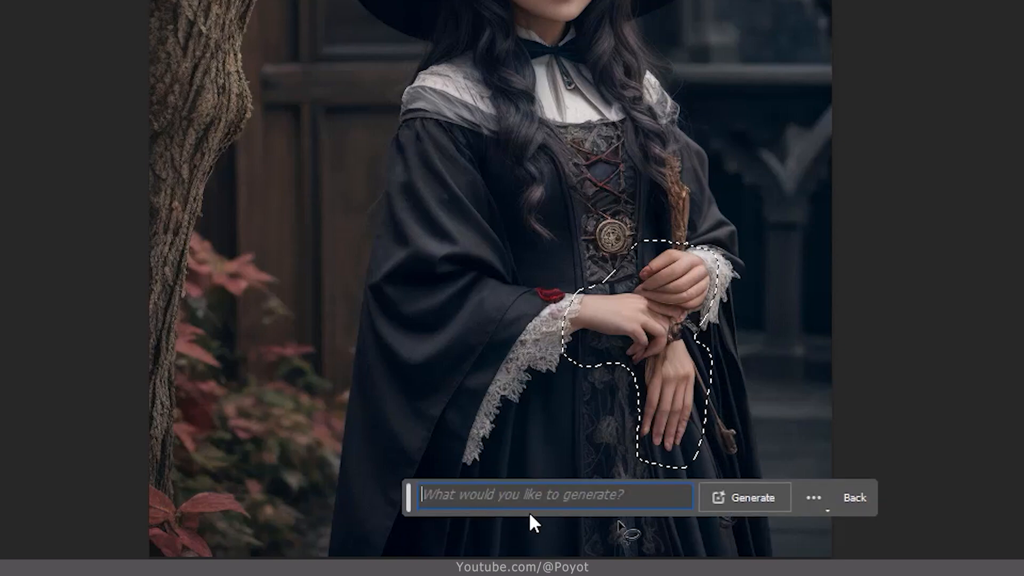
{"action": "left_click", "coordinate": [737, 500]}
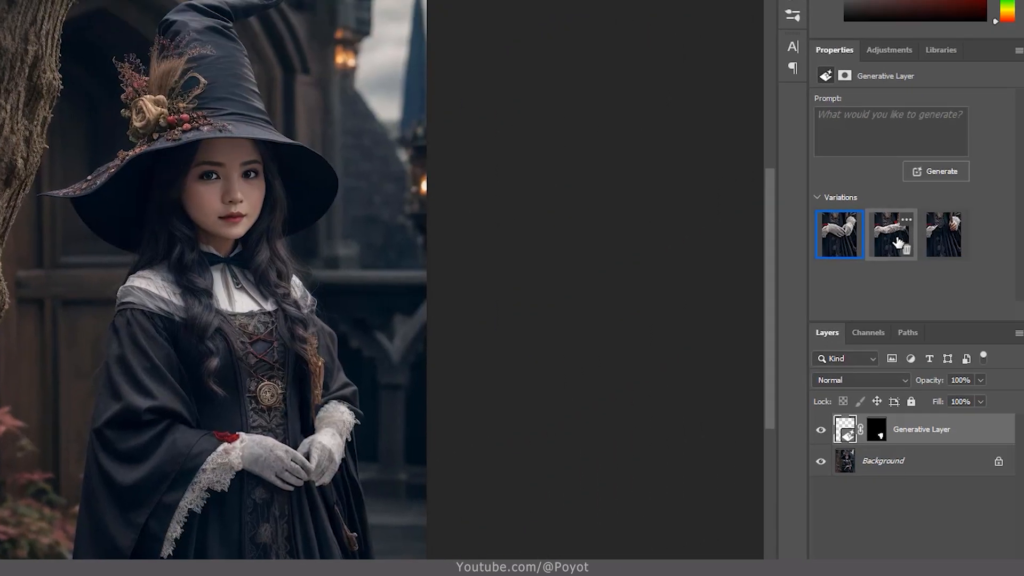
Compare the three generated hand variations and keep the first one, with both gloved hands together.
{"action": "left_click", "coordinate": [899, 242]}
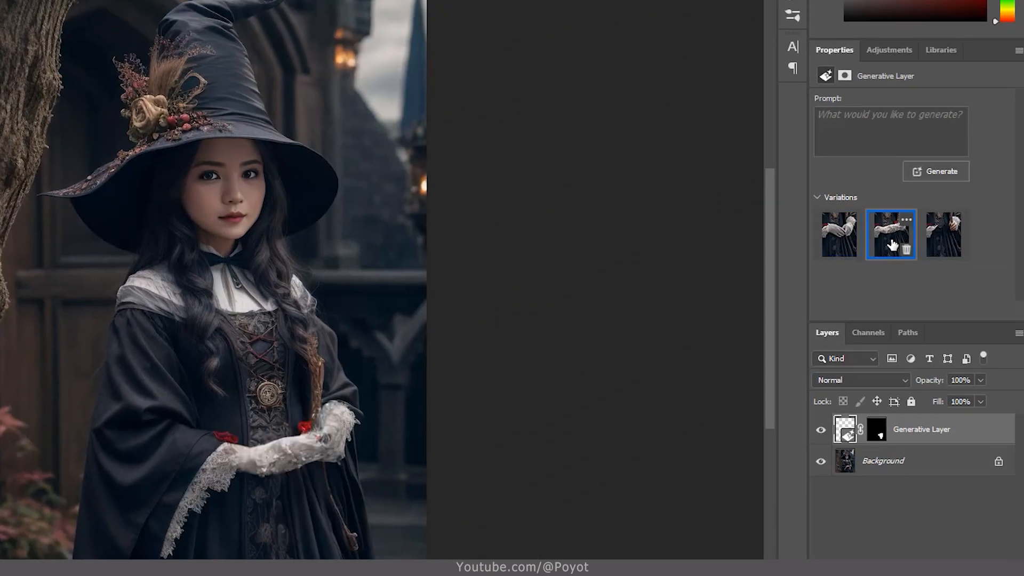
{"action": "left_click", "coordinate": [946, 248]}
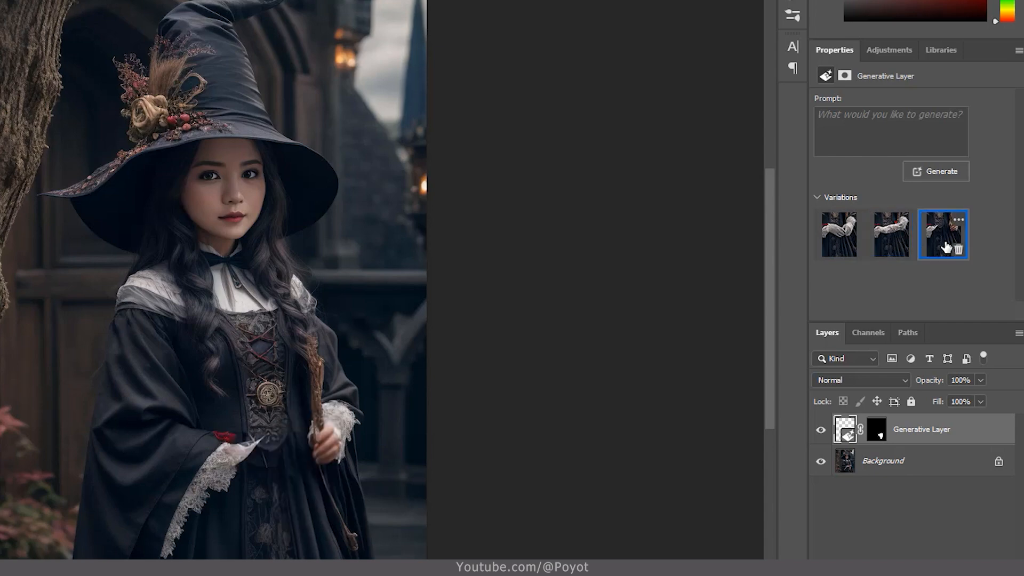
{"action": "left_click", "coordinate": [839, 236]}
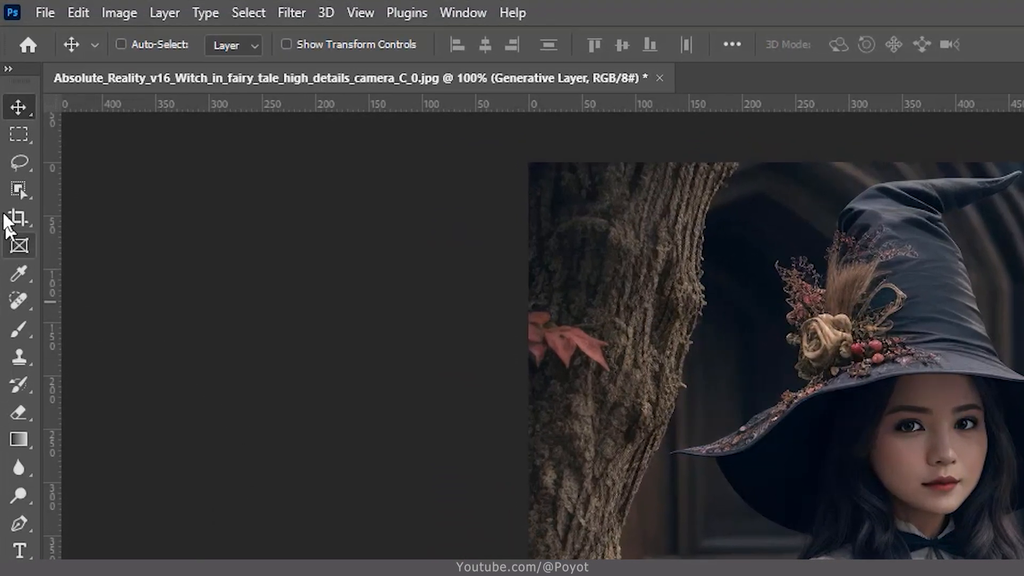
Extend the canvas beyond both sides of the picture with the Crop tool, to about 1400 × 832 px.
{"action": "left_click", "coordinate": [18, 219]}
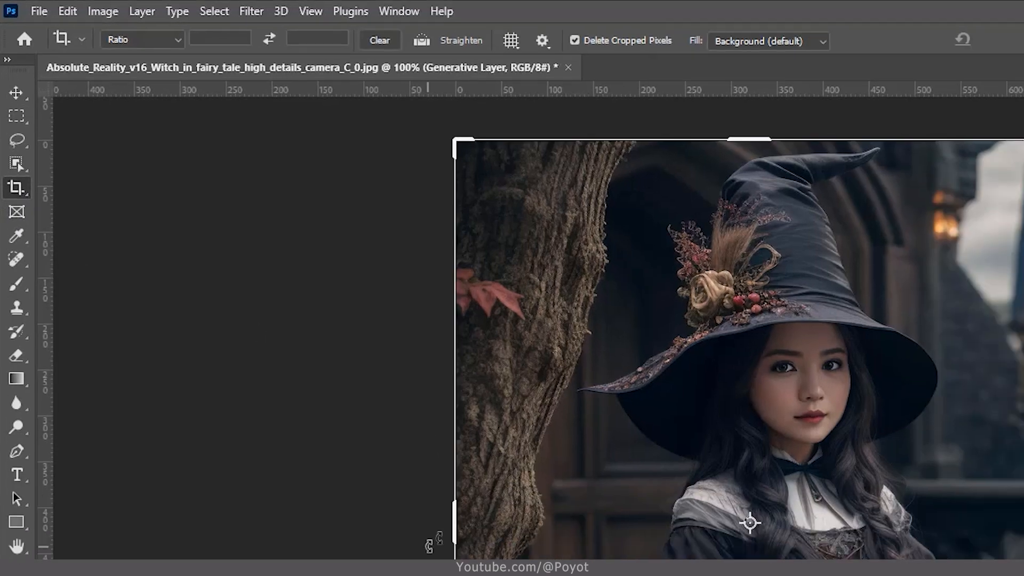
{"action": "left_click_drag", "start_coordinate": [452, 538], "coordinate": [81, 545]}
{"action": "left_click_drag", "start_coordinate": [170, 312], "coordinate": [155, 313]}
{"action": "left_click_drag", "start_coordinate": [715, 306], "coordinate": [809, 307]}
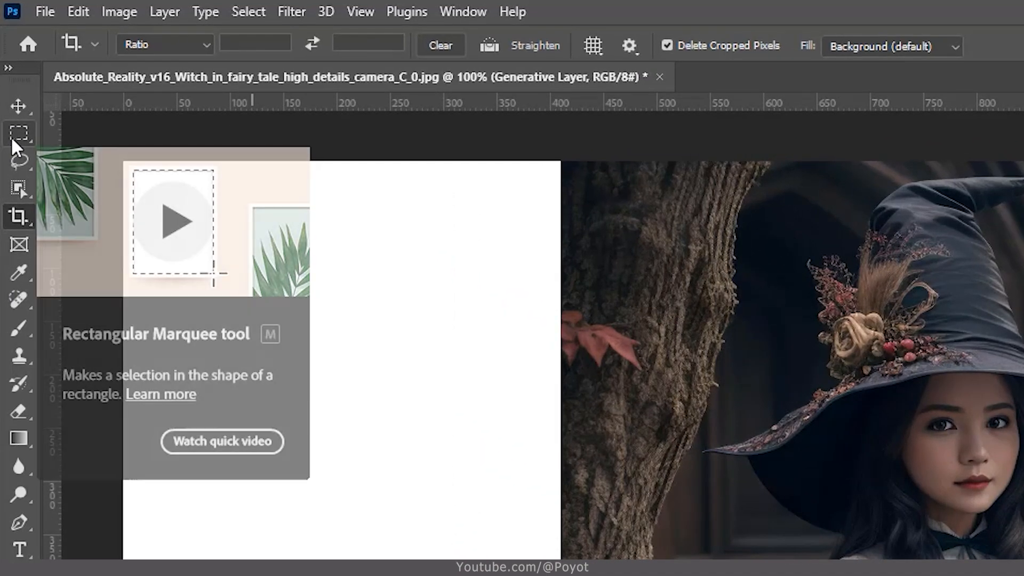
Select both blank side areas, slightly overlapping the picture, with the Rectangular Marquee and run Generative Fill with an empty prompt.
{"action": "left_click", "coordinate": [10, 136]}
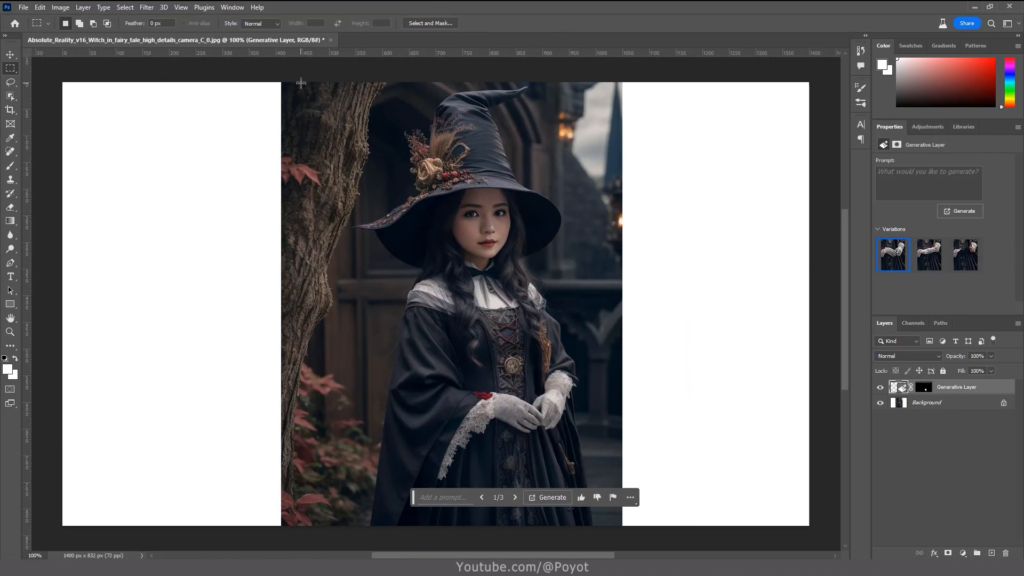
{"action": "left_click_drag", "start_coordinate": [540, 145], "coordinate": [397, 564]}
{"action": "left_click_drag", "start_coordinate": [223, 316], "coordinate": [58, 527]}
{"action": "key", "text": "shift"}
{"action": "left_click_drag", "start_coordinate": [602, 82], "coordinate": [813, 528]}
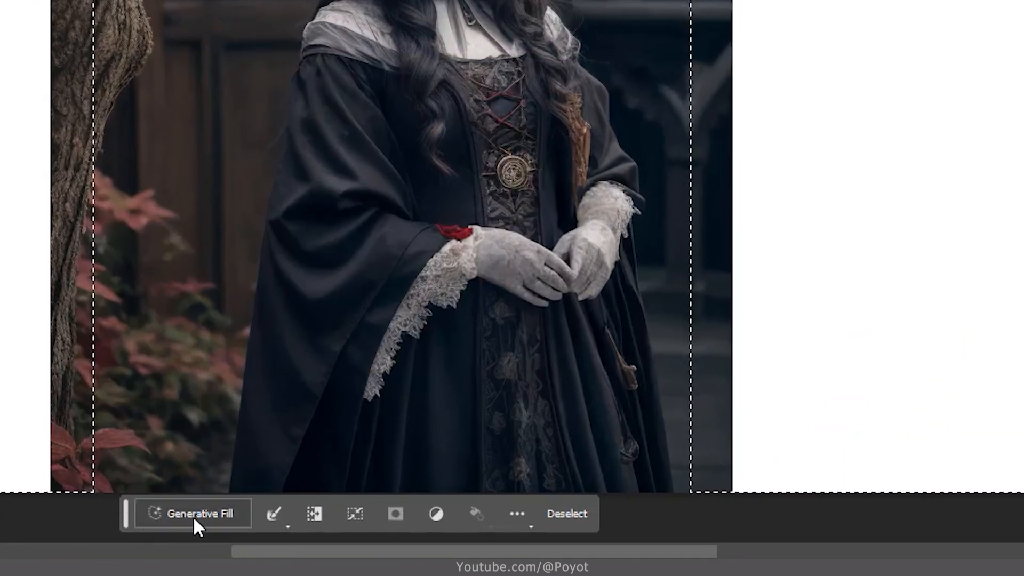
{"action": "left_click", "coordinate": [352, 537]}
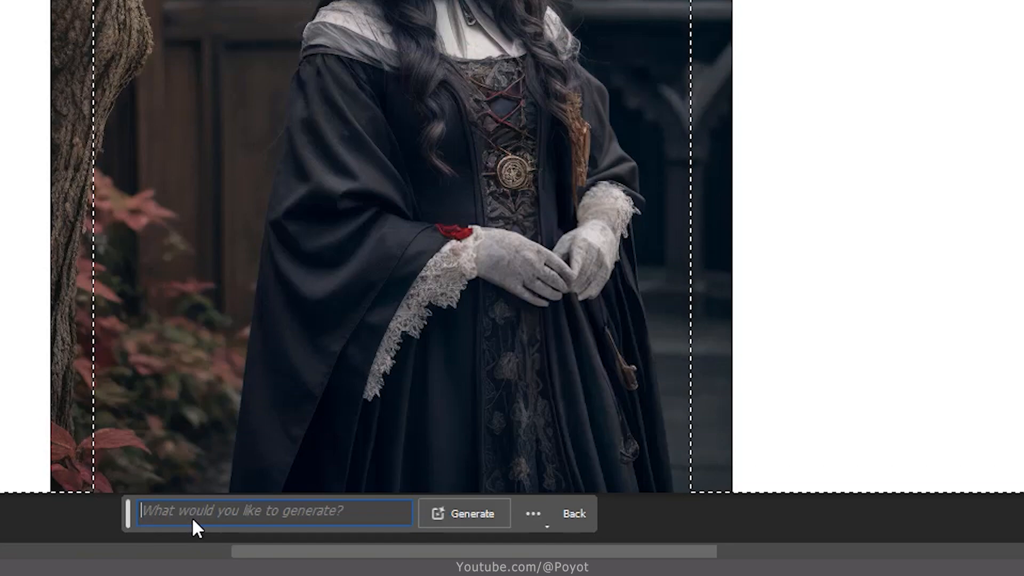
{"action": "left_click", "coordinate": [467, 512]}
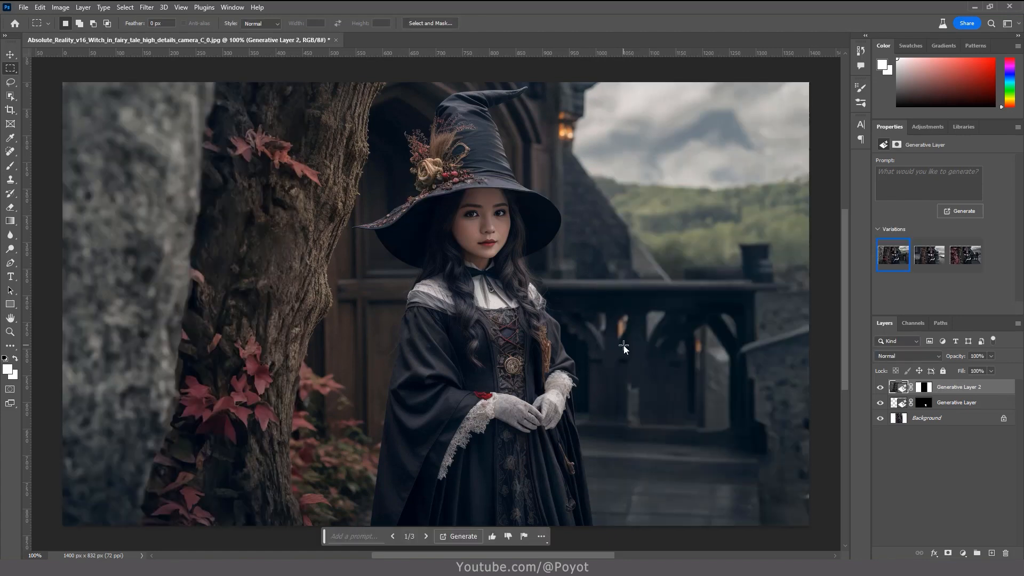
Compare the generated background variations and keep the third one, with dense red foliage beside the tree.
{"action": "mouse_move", "coordinate": [903, 269]}
{"action": "left_click", "coordinate": [925, 260]}
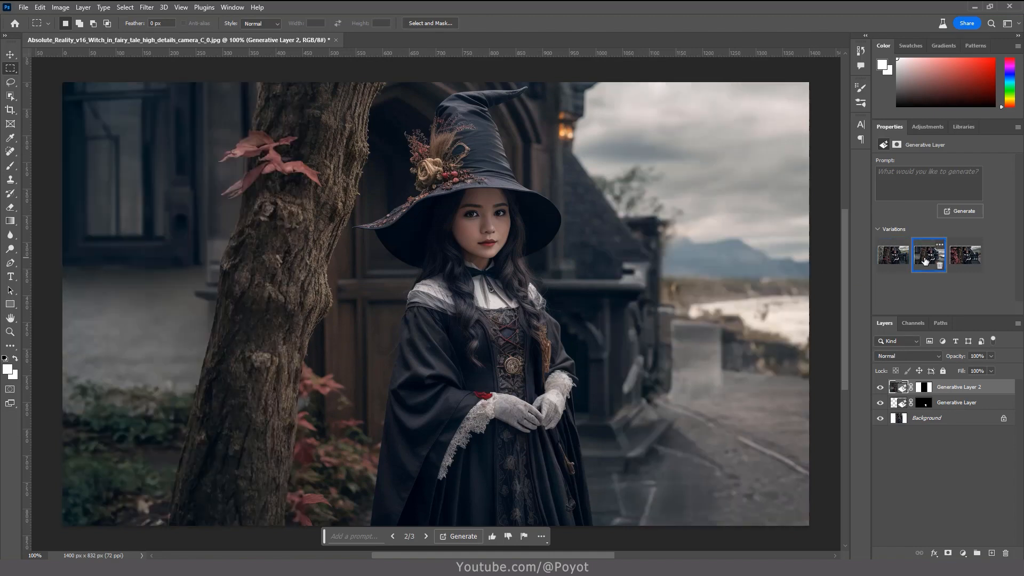
{"action": "left_click", "coordinate": [967, 262]}
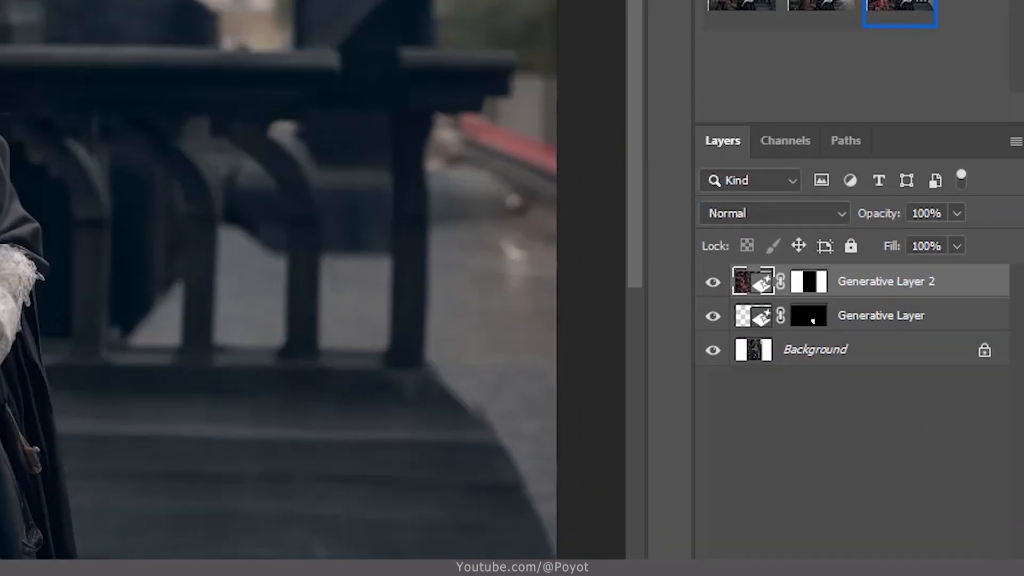
Stamp all visible layers into a new top layer and convert it to a smart object.
{"action": "key", "text": "ctrl+shift+alt+e"}
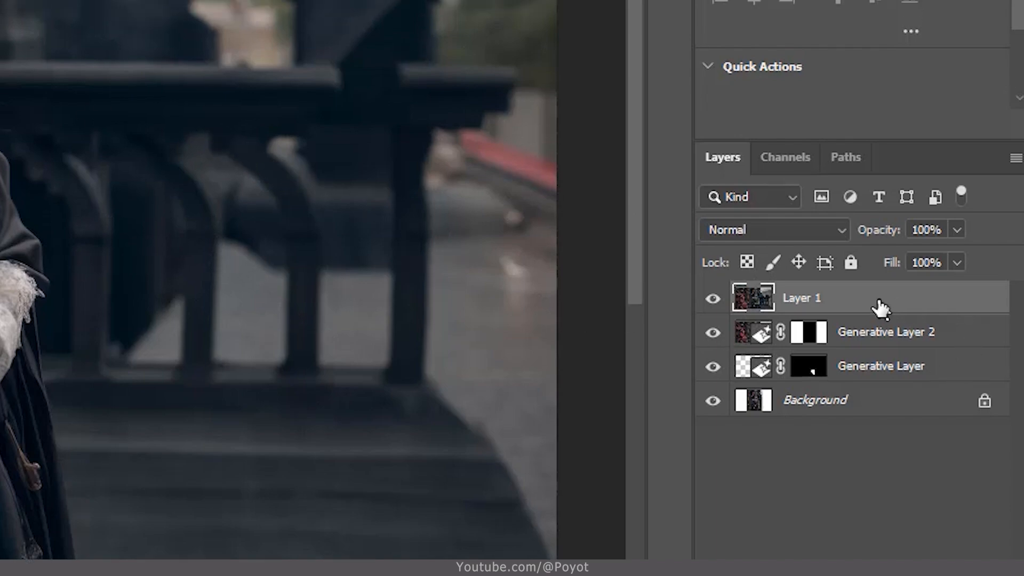
{"action": "right_click", "coordinate": [880, 298]}
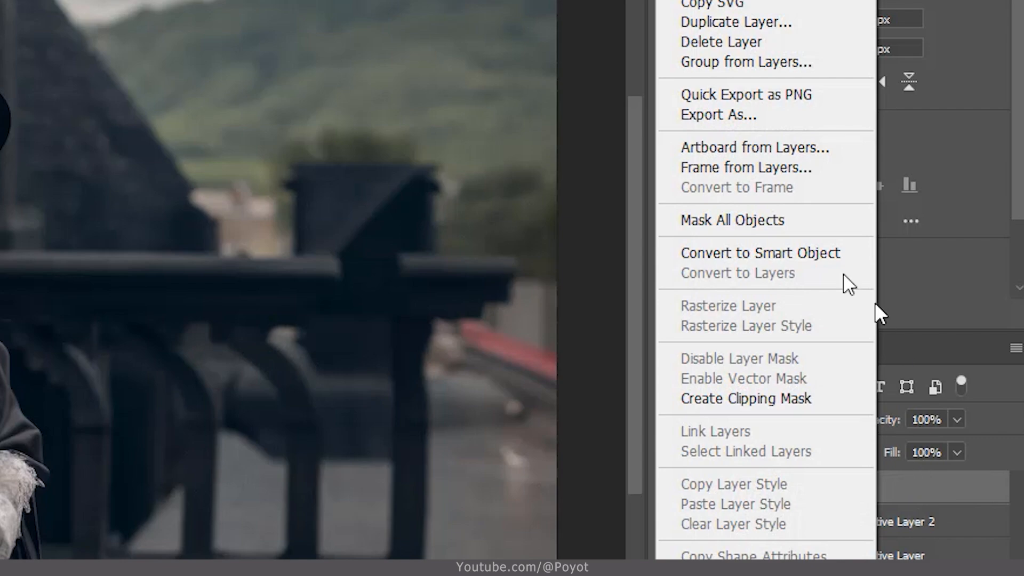
{"action": "left_click", "coordinate": [814, 254]}
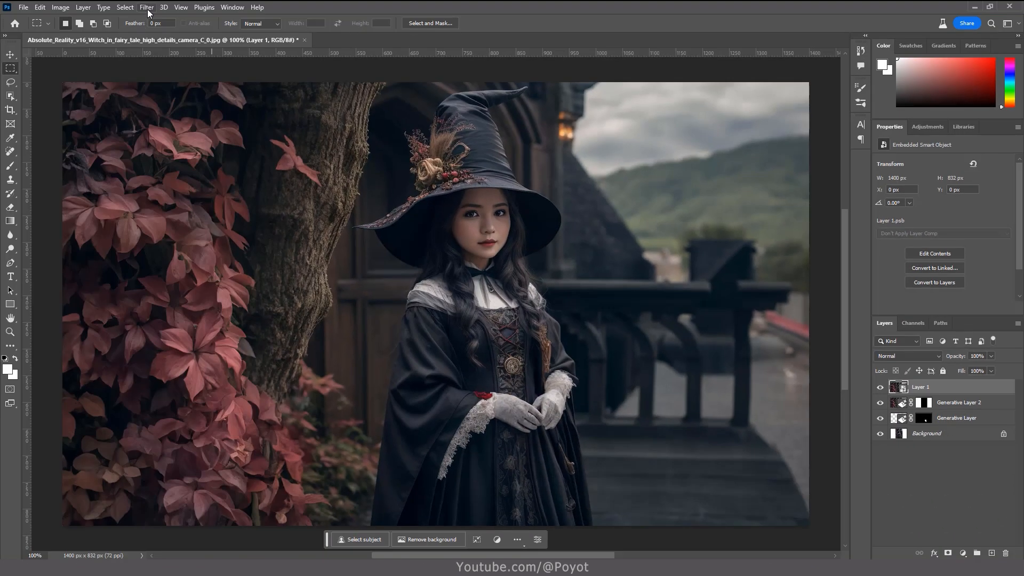
Start a Camera Raw filter on the merged layer with Exposure +0.25, Contrast +28, Highlights +5, Shadows -4, Whites +21 and Blacks -2.
{"action": "left_click", "coordinate": [146, 7]}
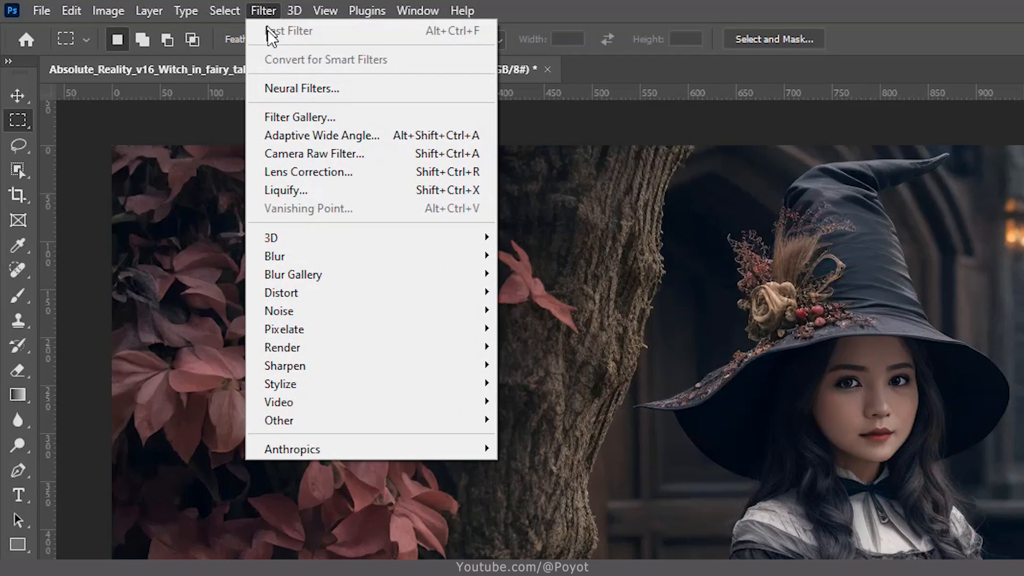
{"action": "left_click", "coordinate": [320, 158]}
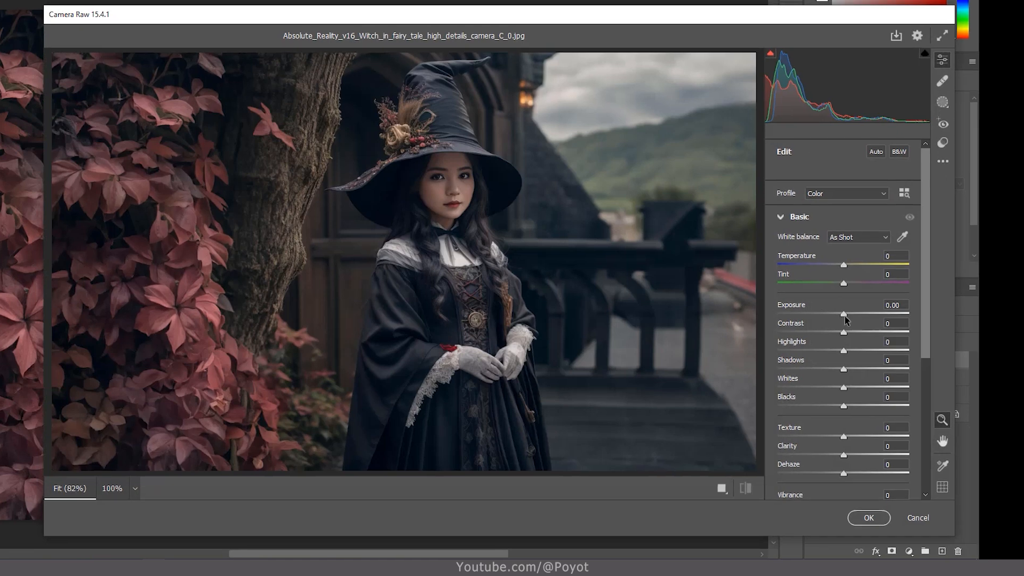
{"action": "left_click_drag", "start_coordinate": [844, 313], "coordinate": [868, 333]}
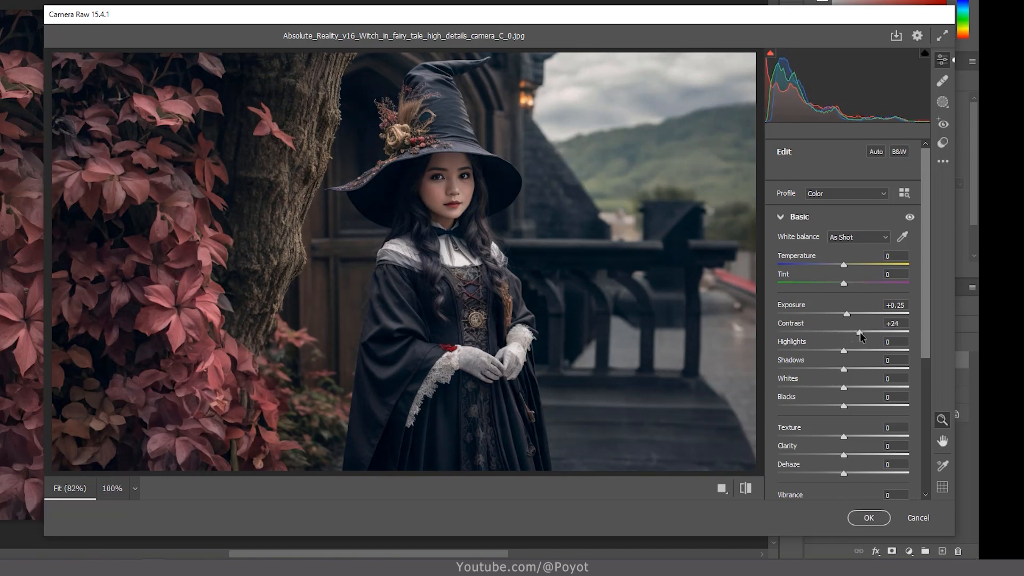
{"action": "left_click_drag", "start_coordinate": [868, 334], "coordinate": [841, 369]}
{"action": "left_click_drag", "start_coordinate": [843, 406], "coordinate": [857, 389]}
Set Texture to +5, Clarity to +8, Dehaze to +7 and Saturation to +4, and apply the Camera Raw filter.
{"action": "left_click_drag", "start_coordinate": [844, 437], "coordinate": [849, 474]}
{"action": "scroll", "coordinate": [832, 442], "scroll_direction": "down", "scroll_amount": 2}
{"action": "left_click_drag", "start_coordinate": [844, 401], "coordinate": [847, 401]}
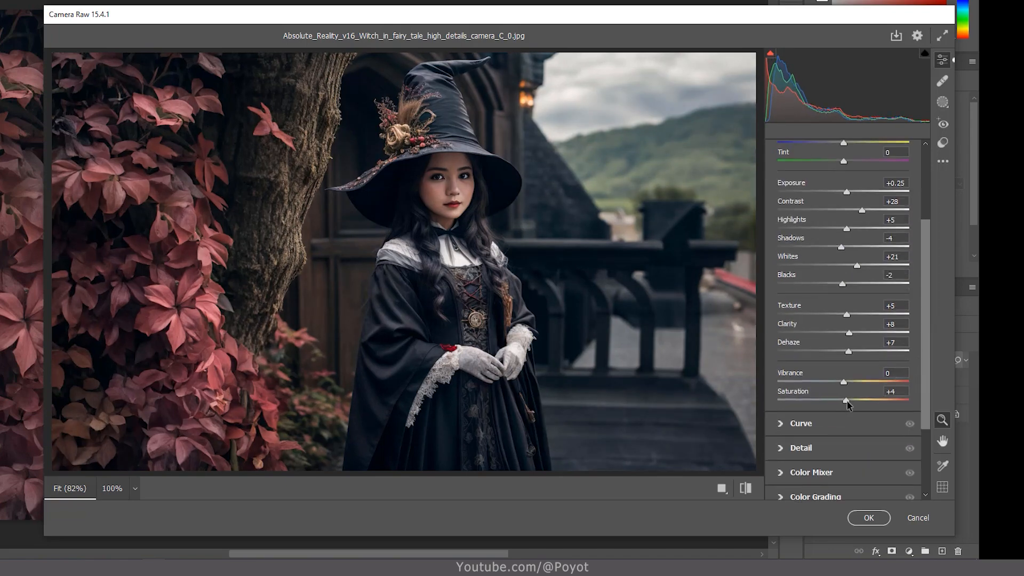
{"action": "left_click", "coordinate": [869, 518]}
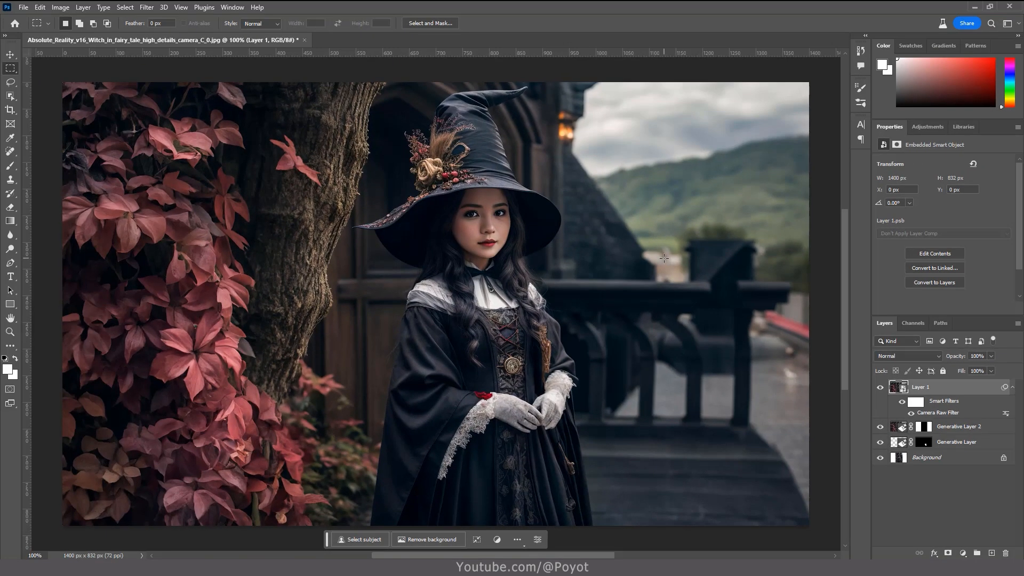
Add the Darker preset from the Portraits adjustments, compare the picture with and without it, and open its Curves settings.
{"action": "left_click", "coordinate": [928, 127]}
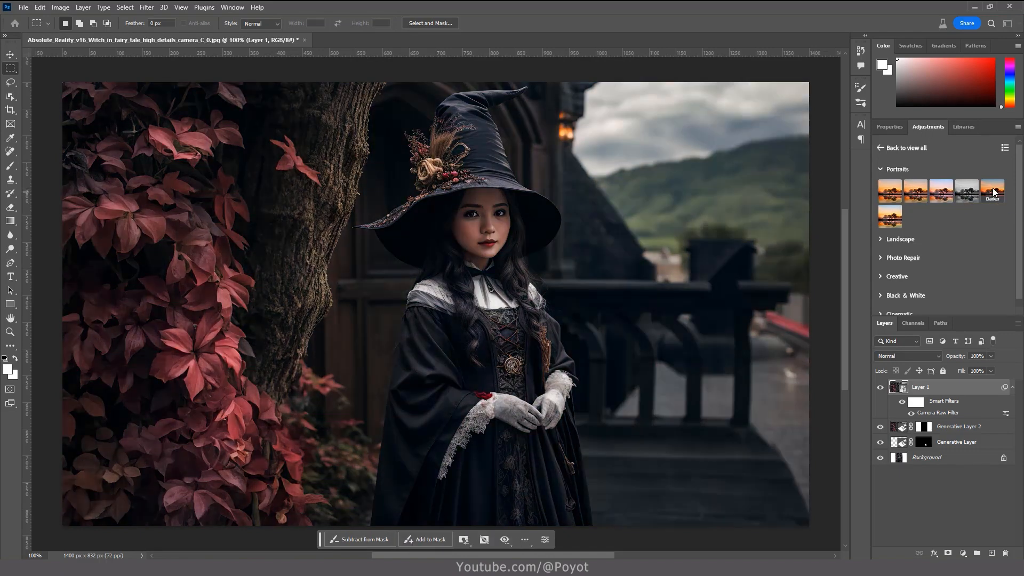
{"action": "left_click", "coordinate": [993, 191]}
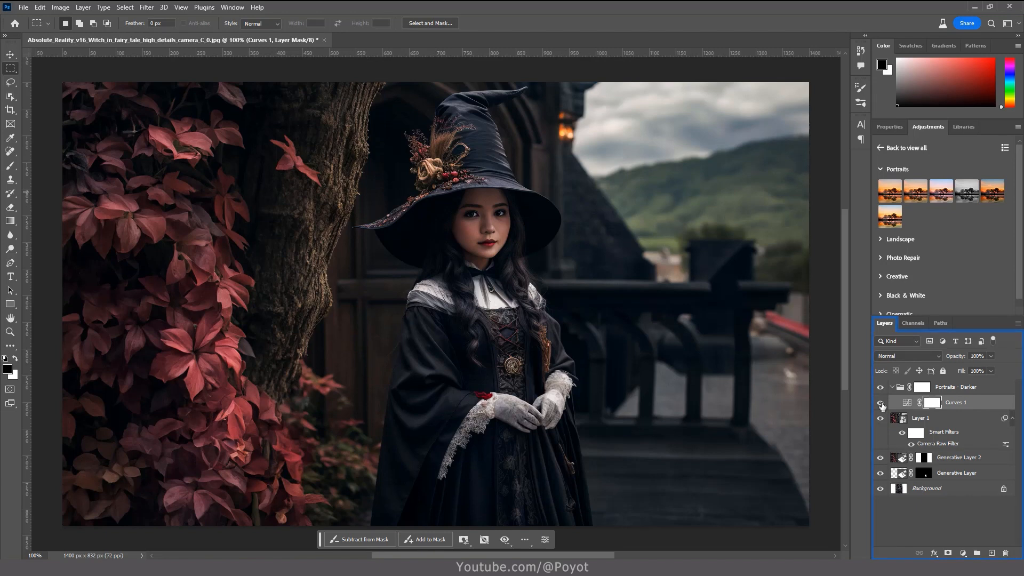
{"action": "left_click", "coordinate": [880, 388]}
{"action": "left_click", "coordinate": [879, 389]}
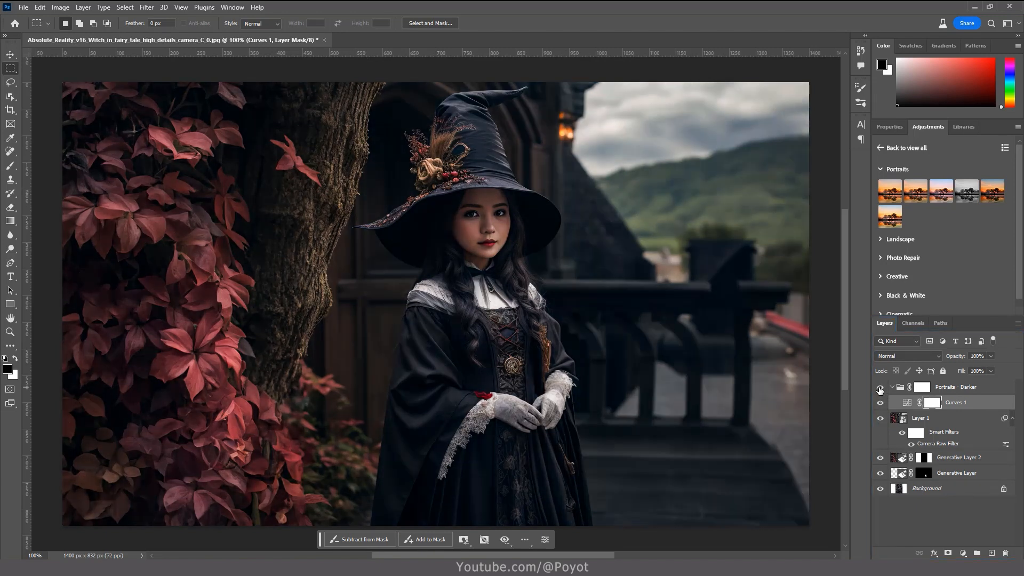
{"action": "left_click", "coordinate": [906, 403]}
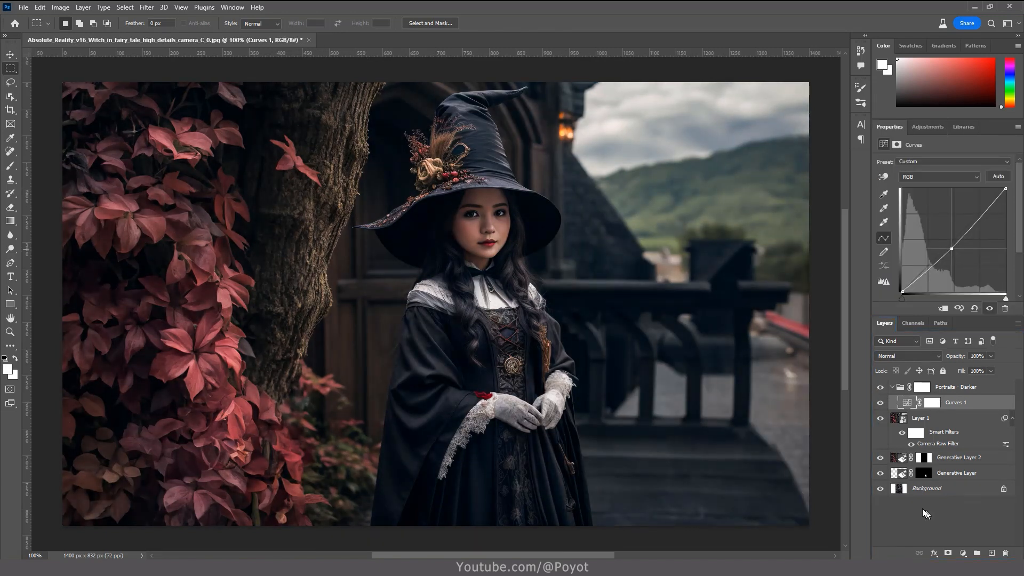